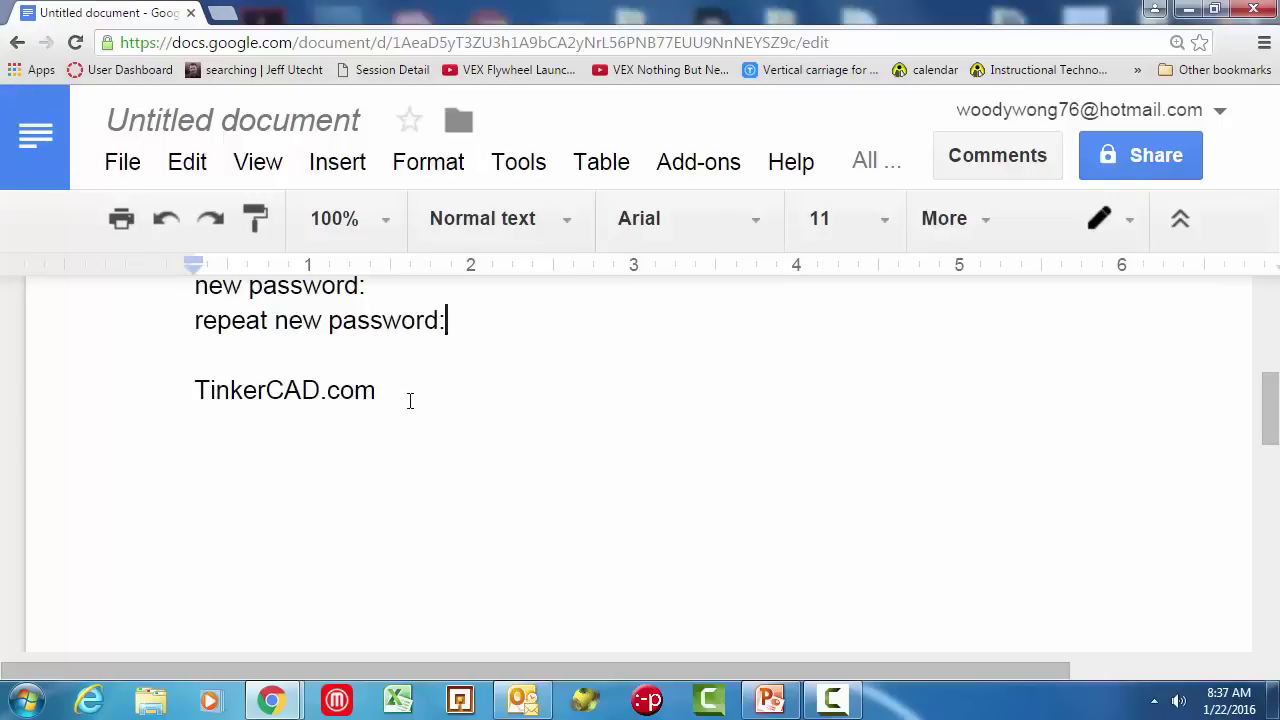
Step: Set the TinkerCAD.com line's font size to 18
{"action": "left_click", "coordinate": [409, 400]}
{"action": "triple_click", "coordinate": [448, 384]}
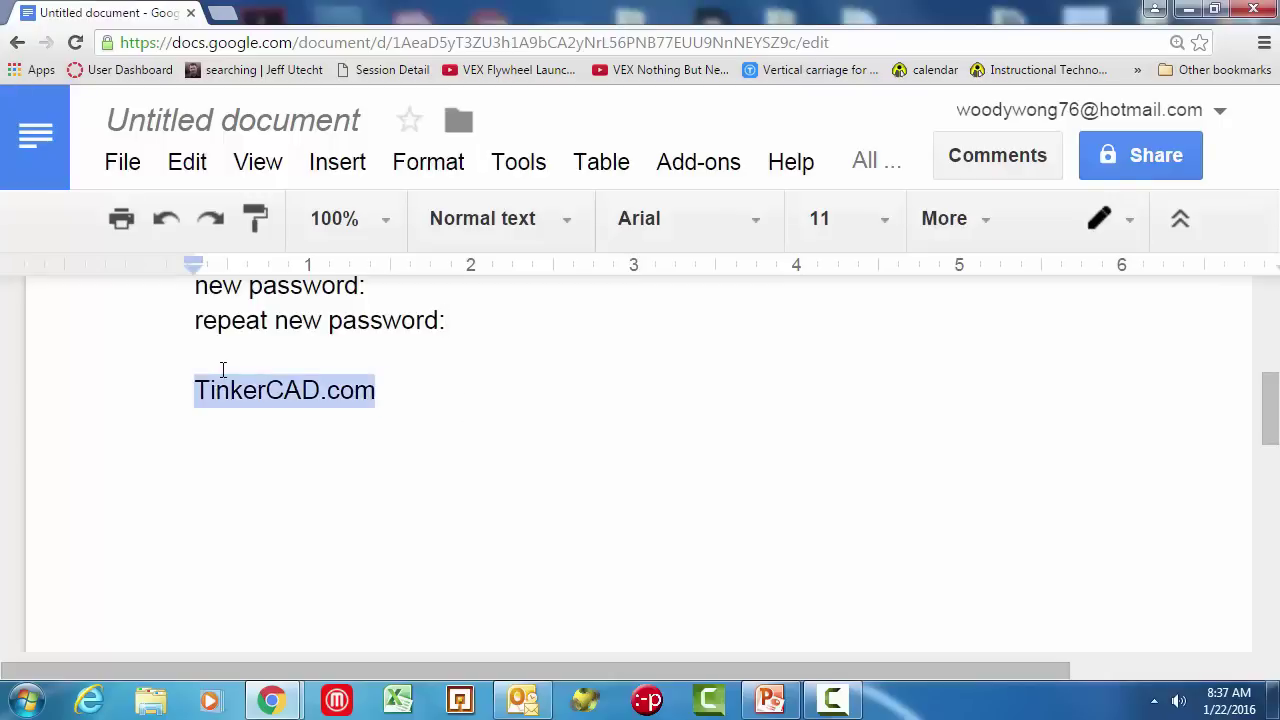
{"action": "left_click", "coordinate": [883, 220]}
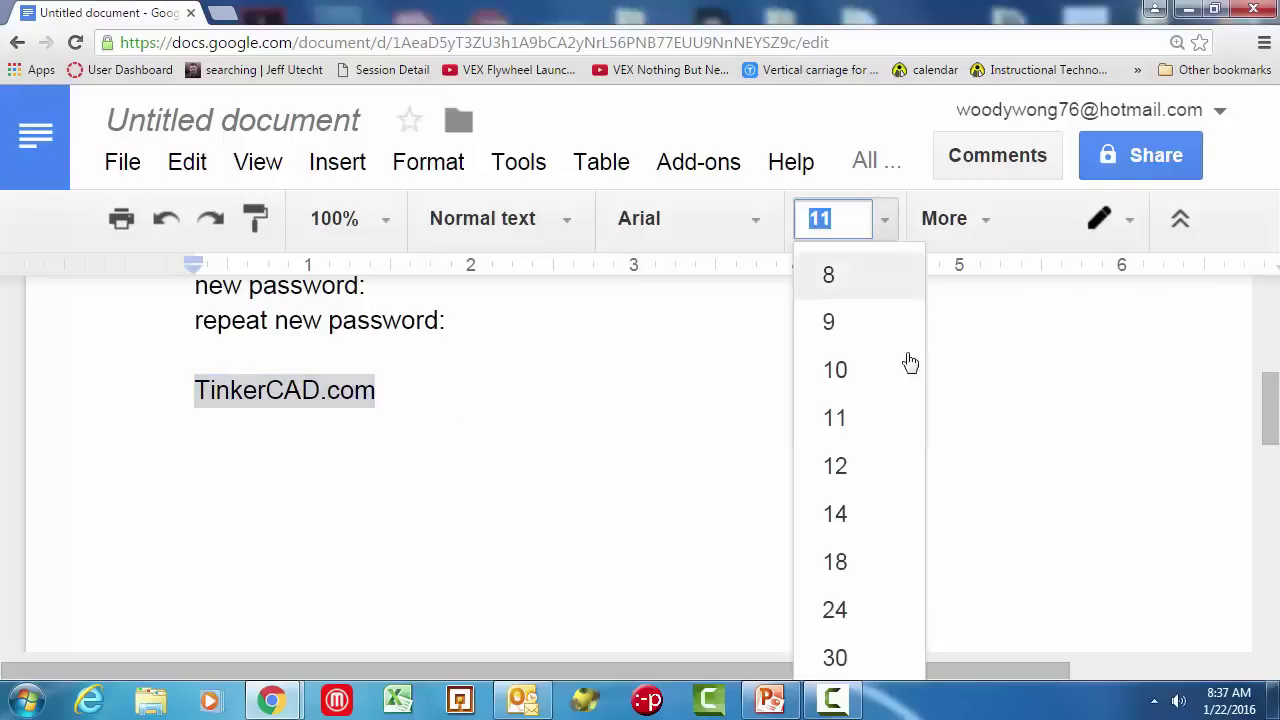
{"action": "left_click", "coordinate": [846, 560]}
Step: Add an empty line below TinkerCAD.com and open a new browser tab
{"action": "left_click", "coordinate": [548, 446]}
{"action": "key", "text": "Return"}
{"action": "scroll", "coordinate": [534, 474], "scroll_direction": "down", "scroll_amount": 1}
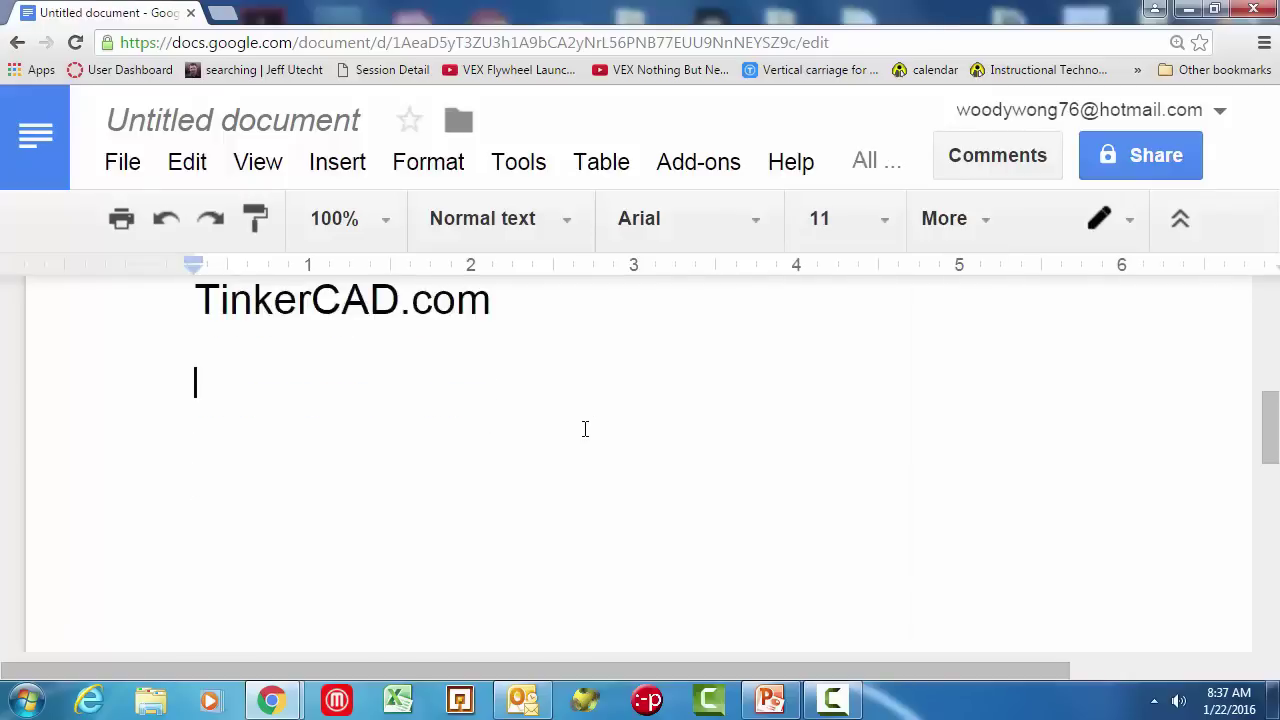
{"action": "left_click", "coordinate": [224, 14]}
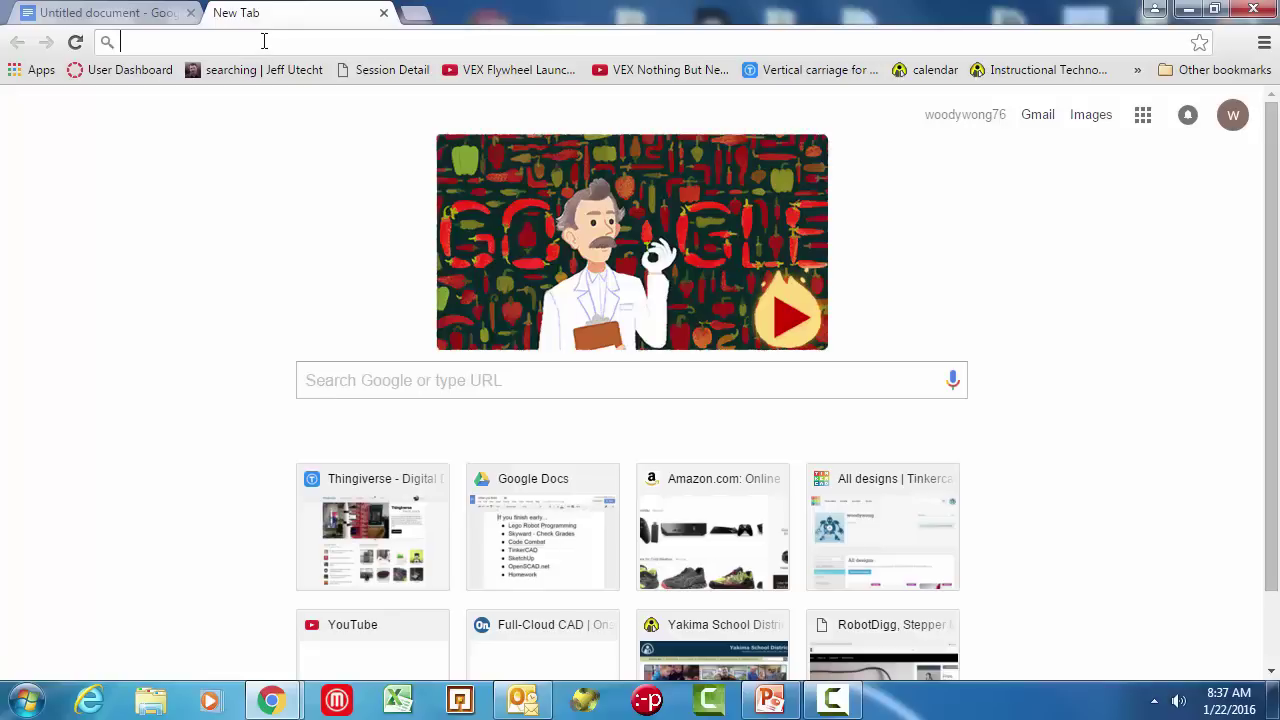
Step: Enter tinkercad.com in the address bar, fixing the typo and accepting the autocomplete suggestion
{"action": "type", "text": "tub"}
{"action": "key", "text": "BackSpace"}
{"action": "key", "text": "BackSpace"}
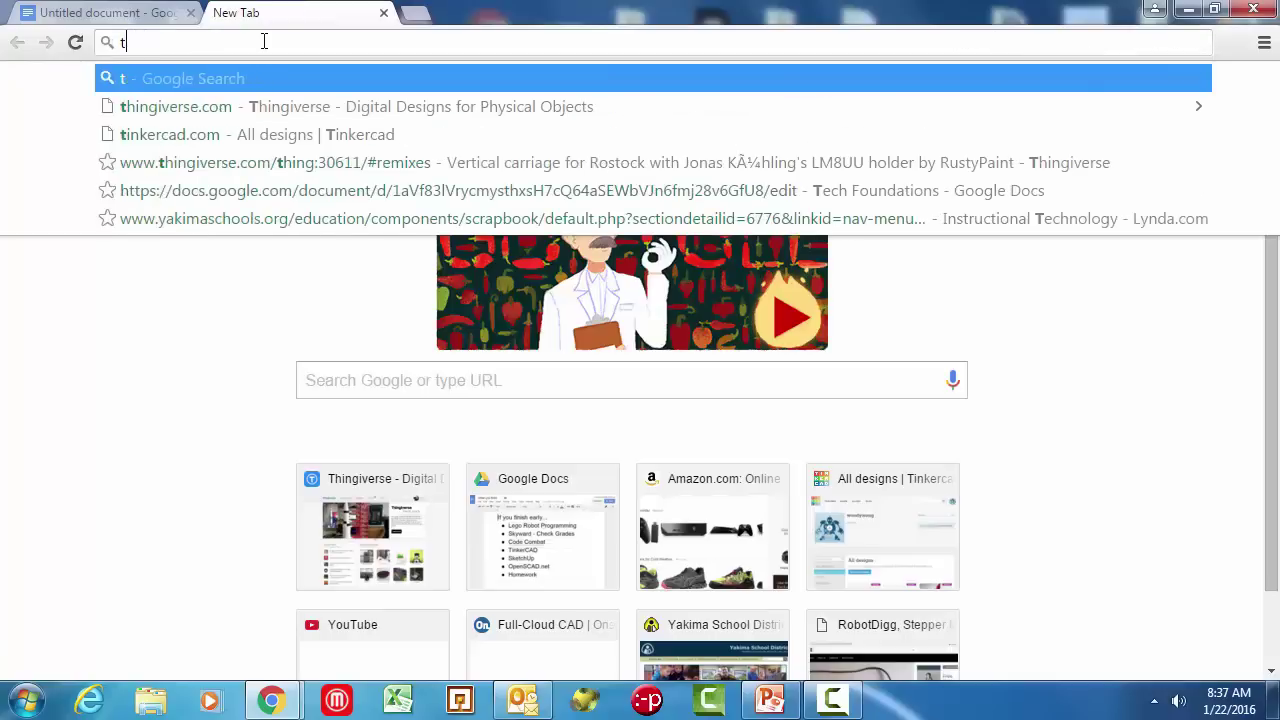
{"action": "type", "text": "in"}
{"action": "key", "text": "Right"}
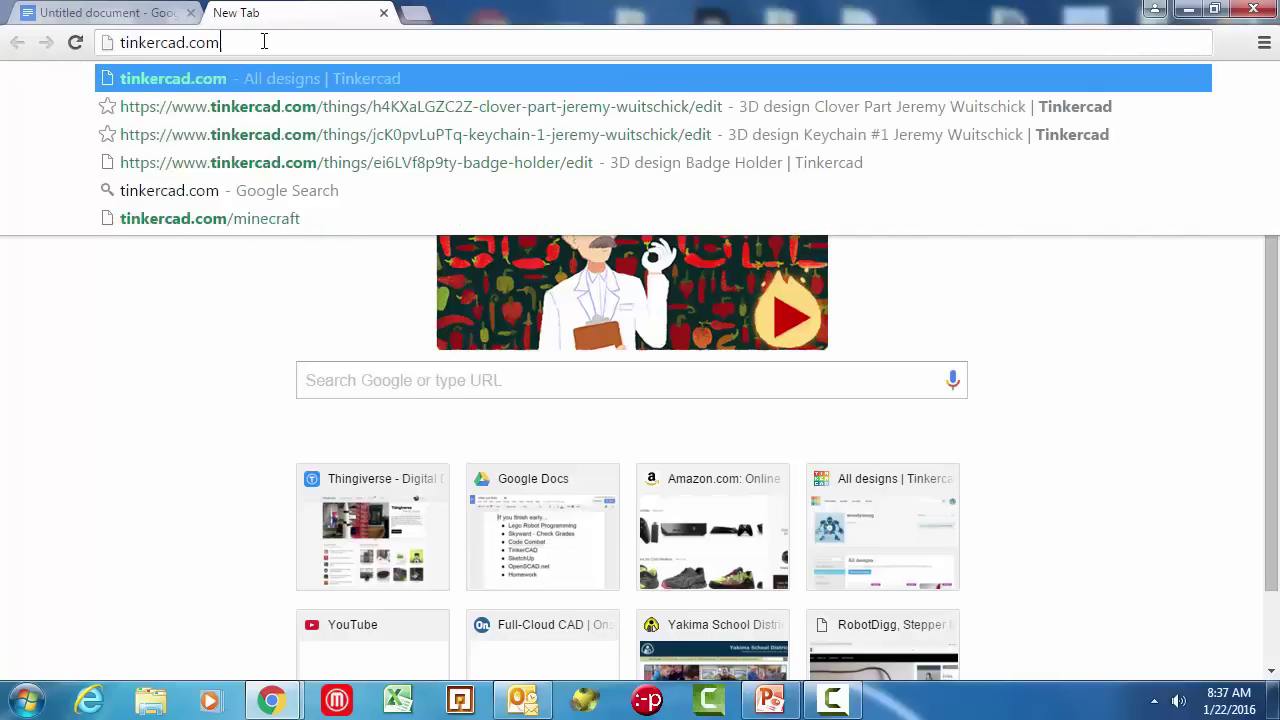
{"action": "key", "text": "Left"}
{"action": "key", "text": "Left"}
{"action": "key", "text": "Left"}
{"action": "key", "text": "Left"}
{"action": "key", "text": "Left"}
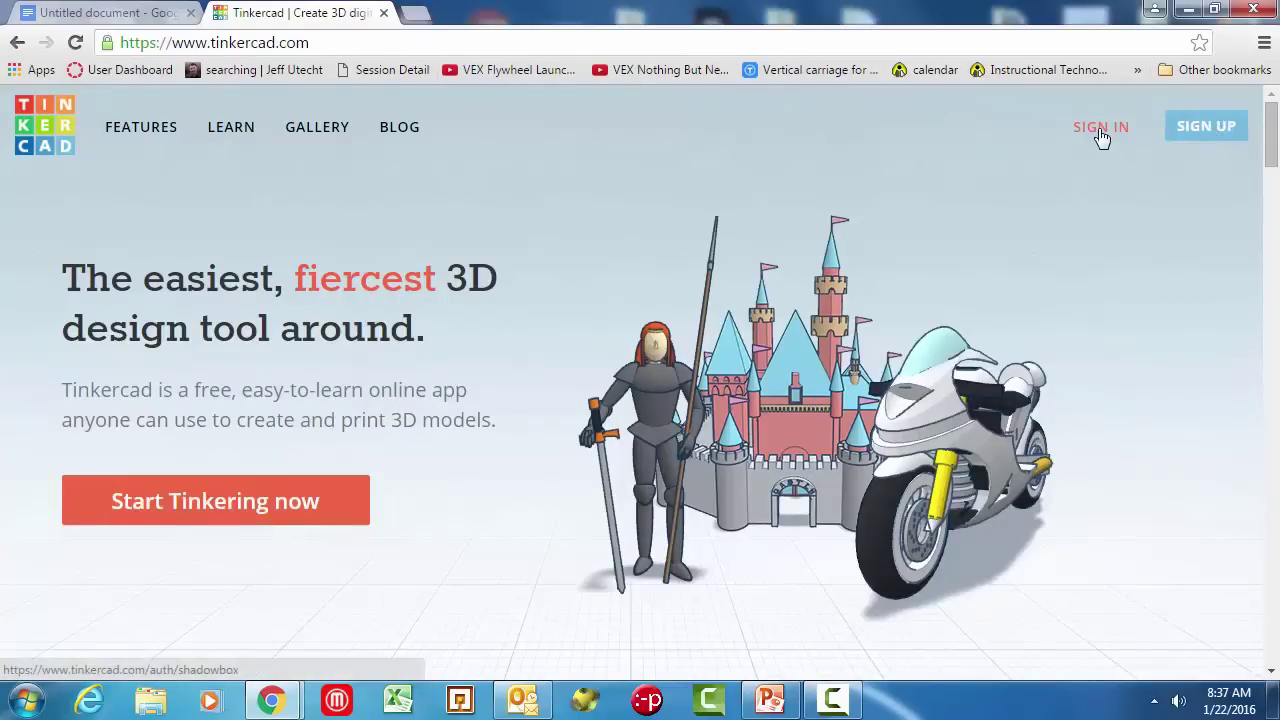
Step: Open Tinkercad's SIGN UP dialog, keep Country as United States, and dismiss the mail notification
{"action": "left_click", "coordinate": [1198, 134]}
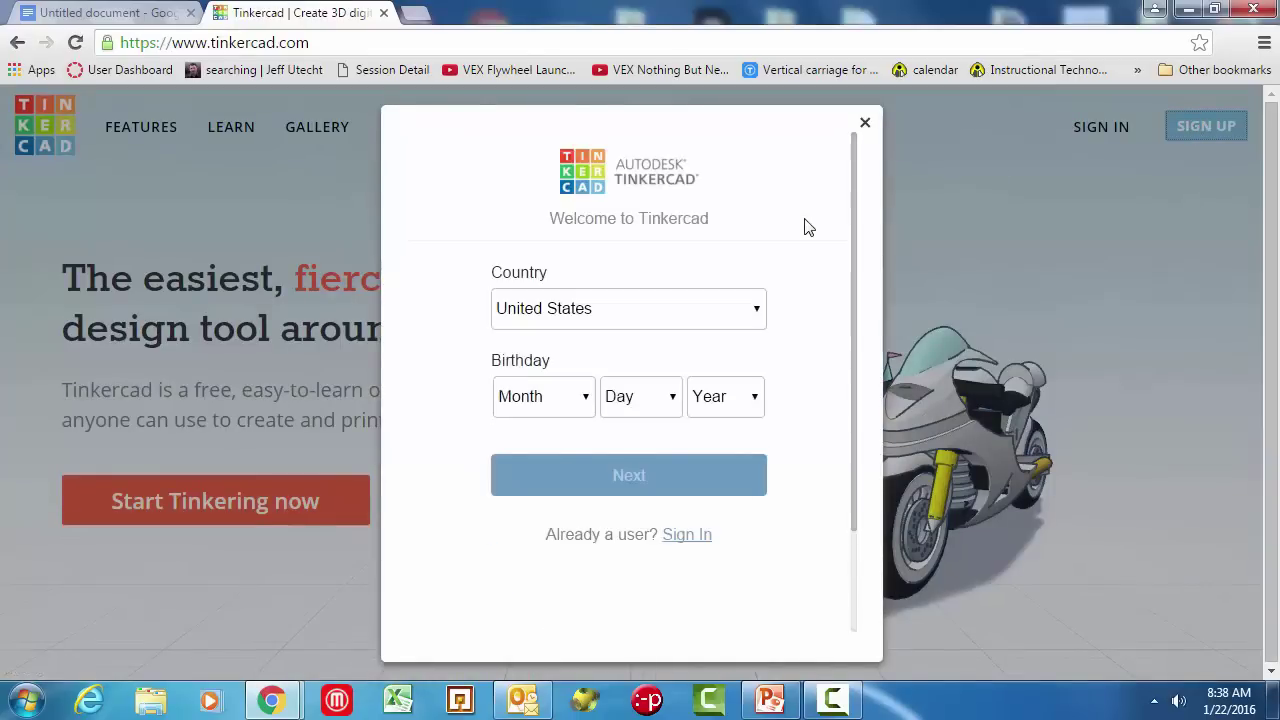
{"action": "left_click", "coordinate": [757, 318]}
{"action": "scroll", "coordinate": [686, 403], "scroll_direction": "down", "scroll_amount": 5}
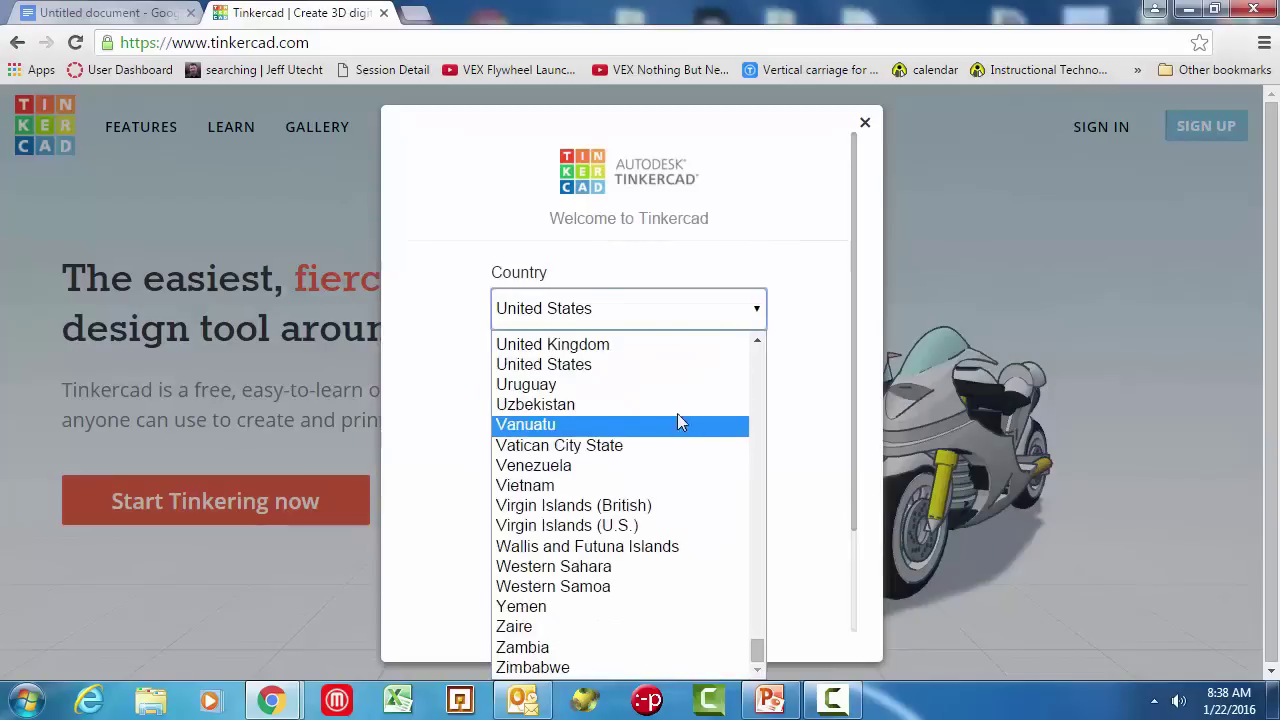
{"action": "left_click", "coordinate": [815, 247]}
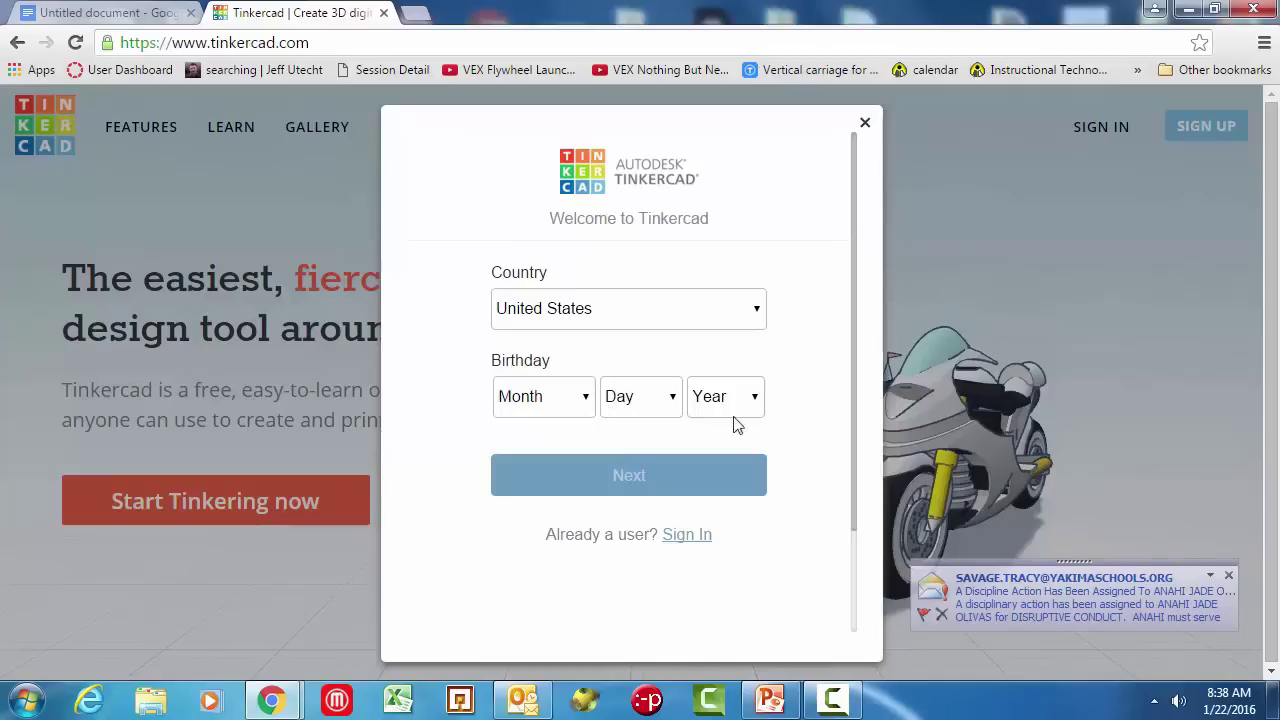
{"action": "left_click", "coordinate": [1228, 576]}
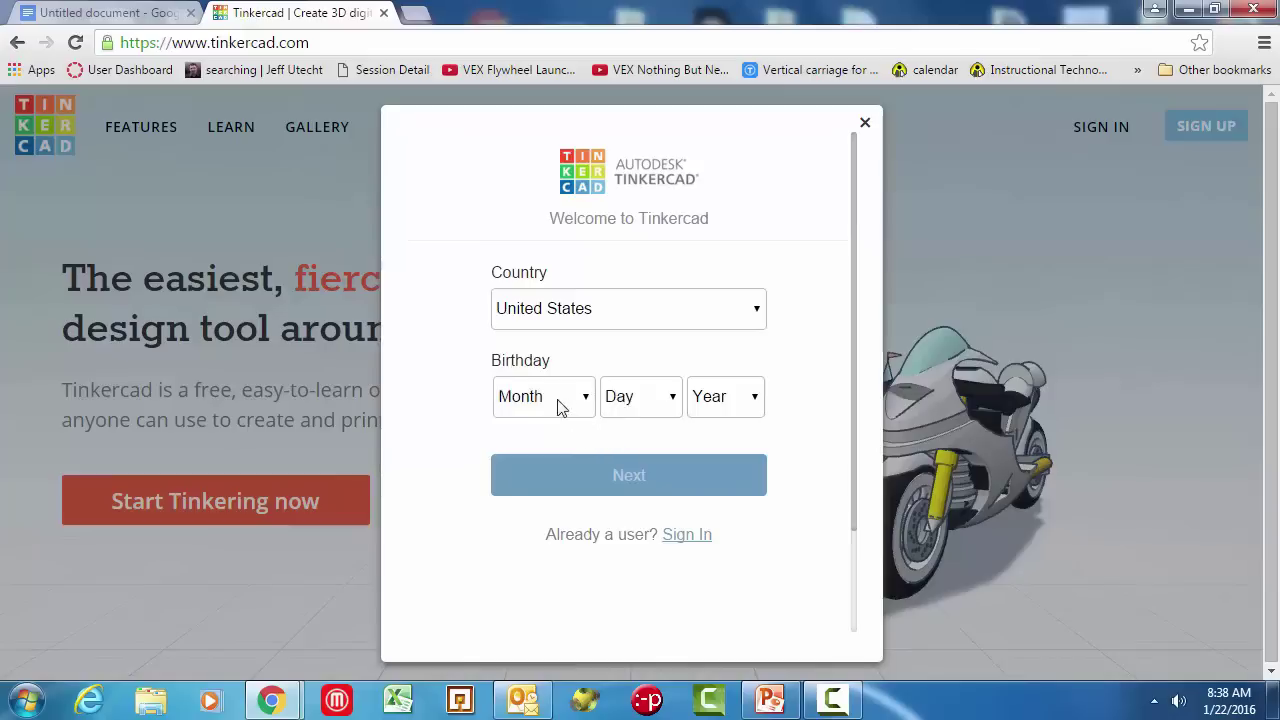
{"action": "left_click", "coordinate": [731, 400]}
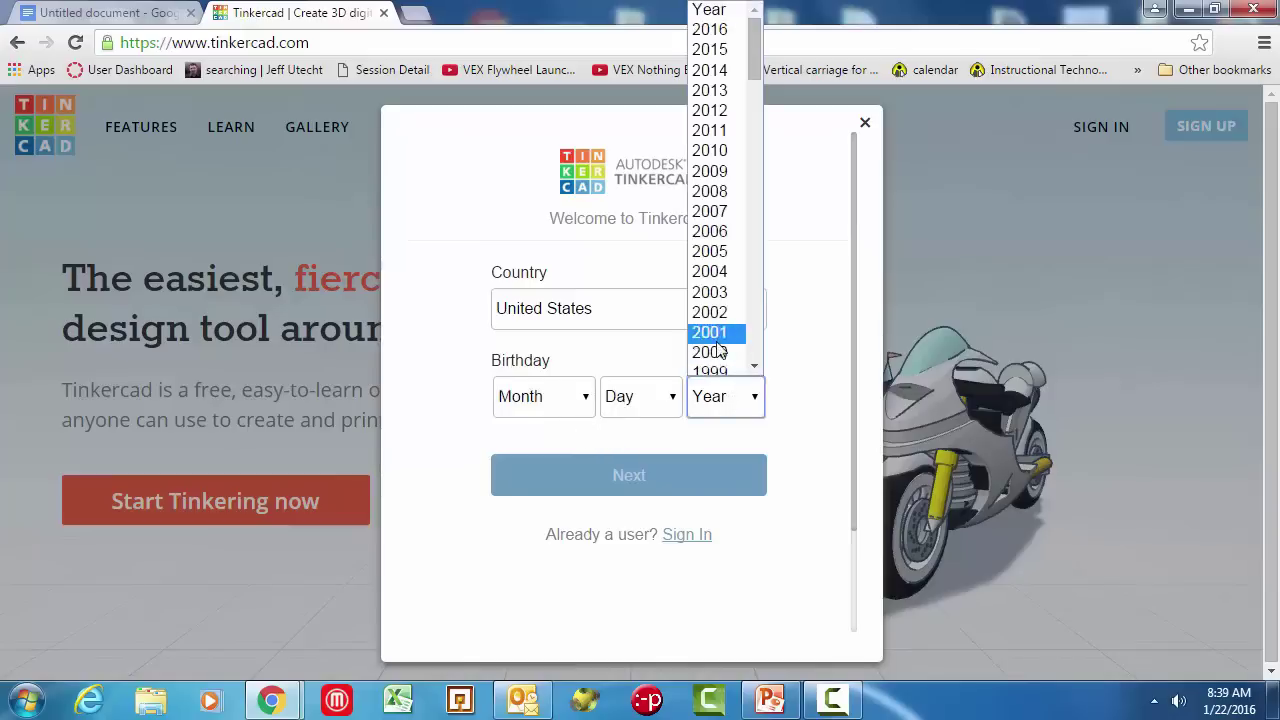
{"action": "scroll", "coordinate": [735, 330], "scroll_direction": "down", "scroll_amount": 3}
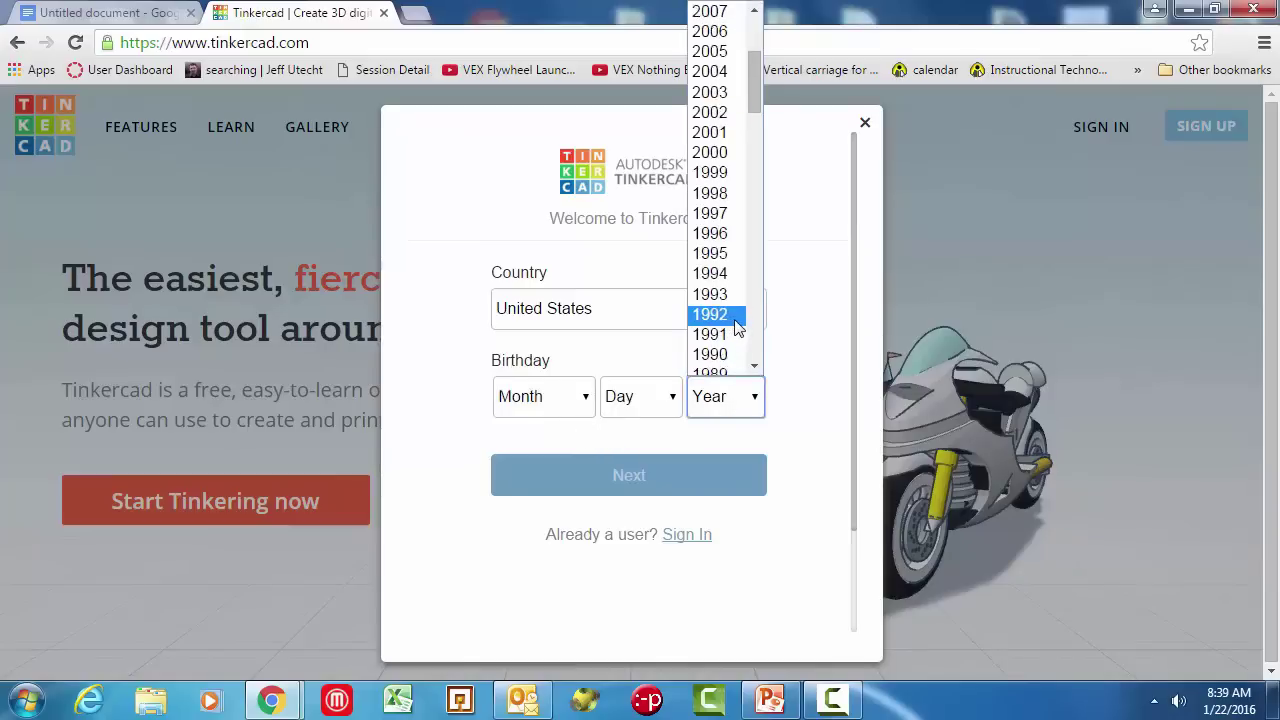
{"action": "scroll", "coordinate": [735, 330], "scroll_direction": "down", "scroll_amount": 13}
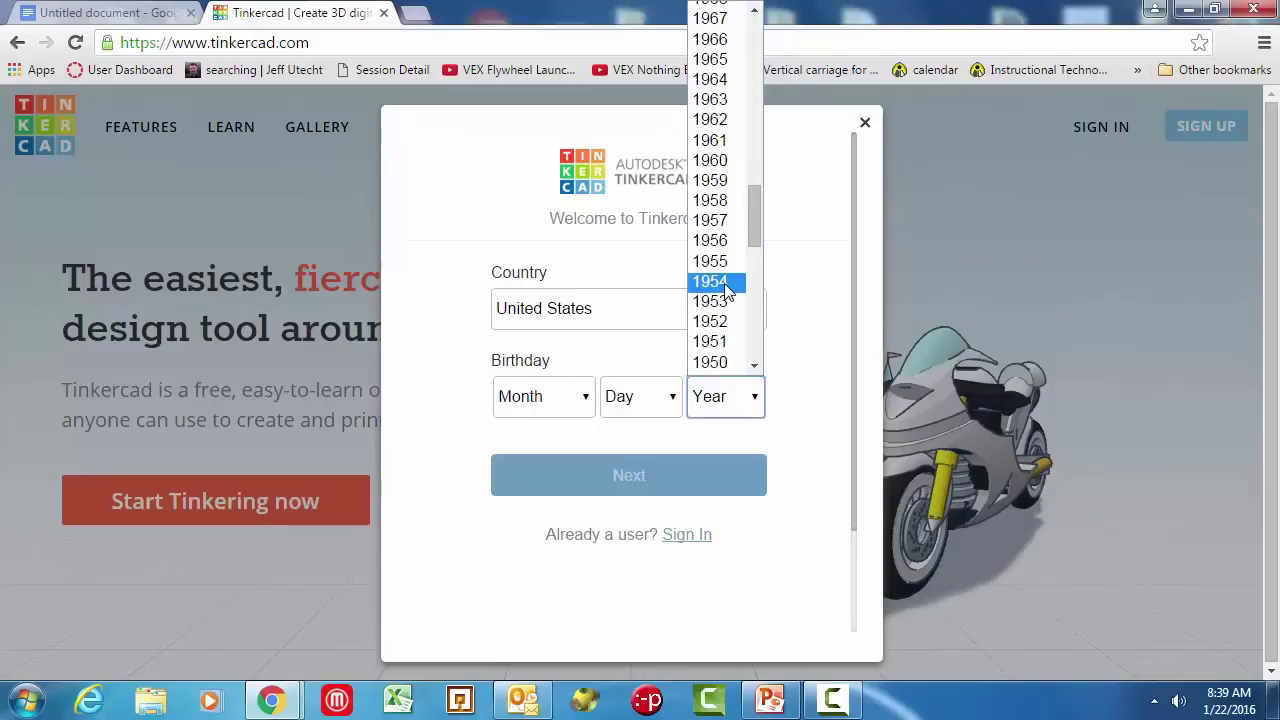
{"action": "left_click", "coordinate": [728, 286]}
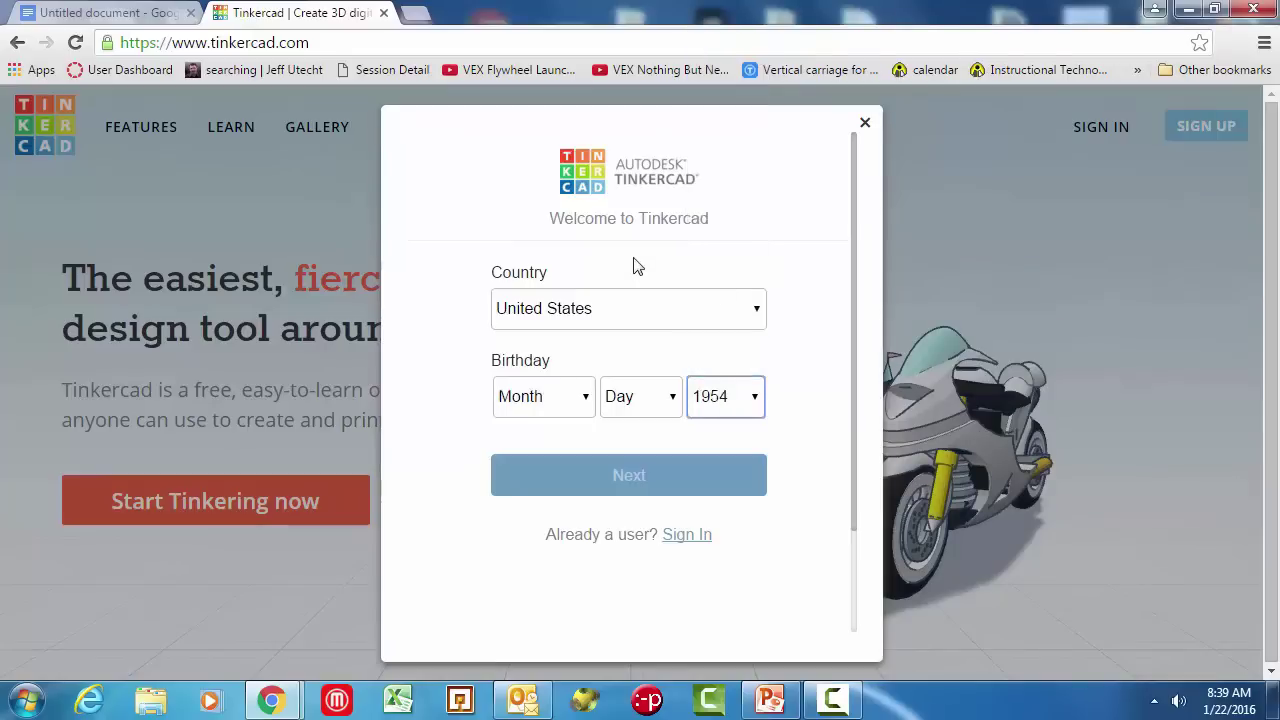
{"action": "left_click", "coordinate": [631, 404]}
{"action": "left_click", "coordinate": [643, 313]}
{"action": "left_click", "coordinate": [549, 404]}
{"action": "scroll", "coordinate": [552, 370], "scroll_direction": "down", "scroll_amount": 2}
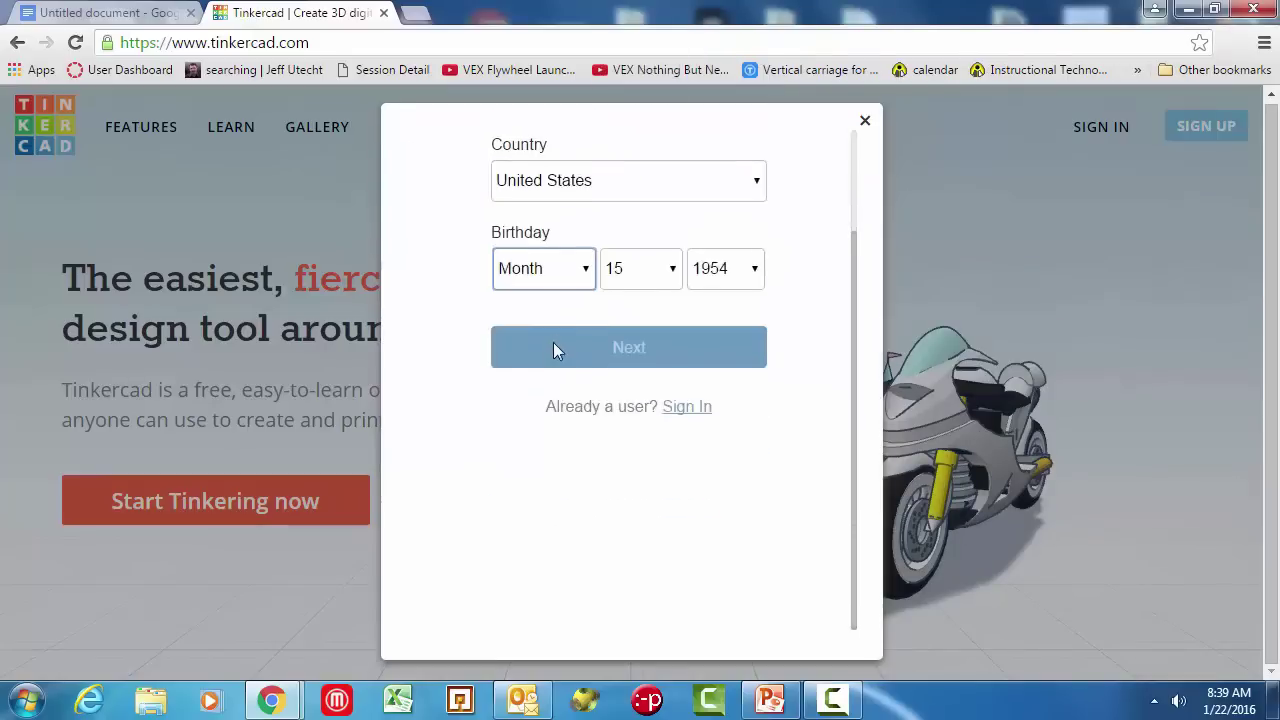
{"action": "left_click", "coordinate": [550, 266]}
{"action": "left_click", "coordinate": [525, 480]}
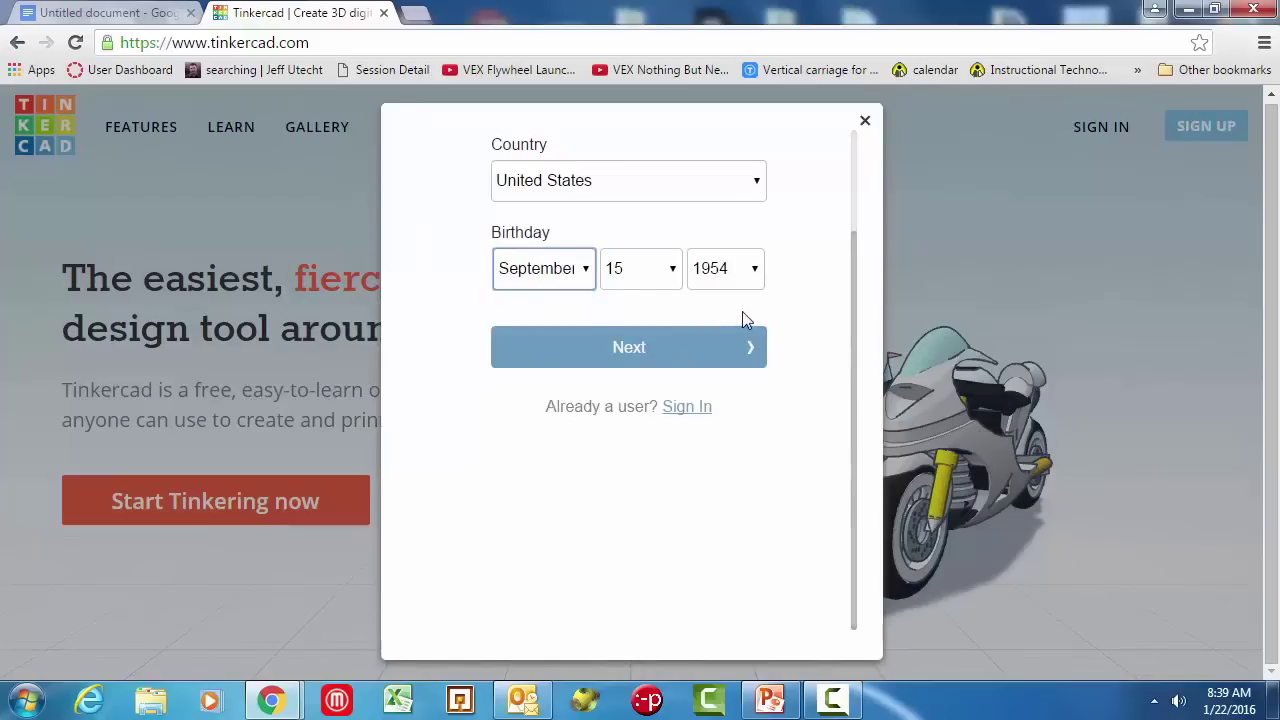
{"action": "scroll", "coordinate": [785, 480], "scroll_direction": "up", "scroll_amount": 2}
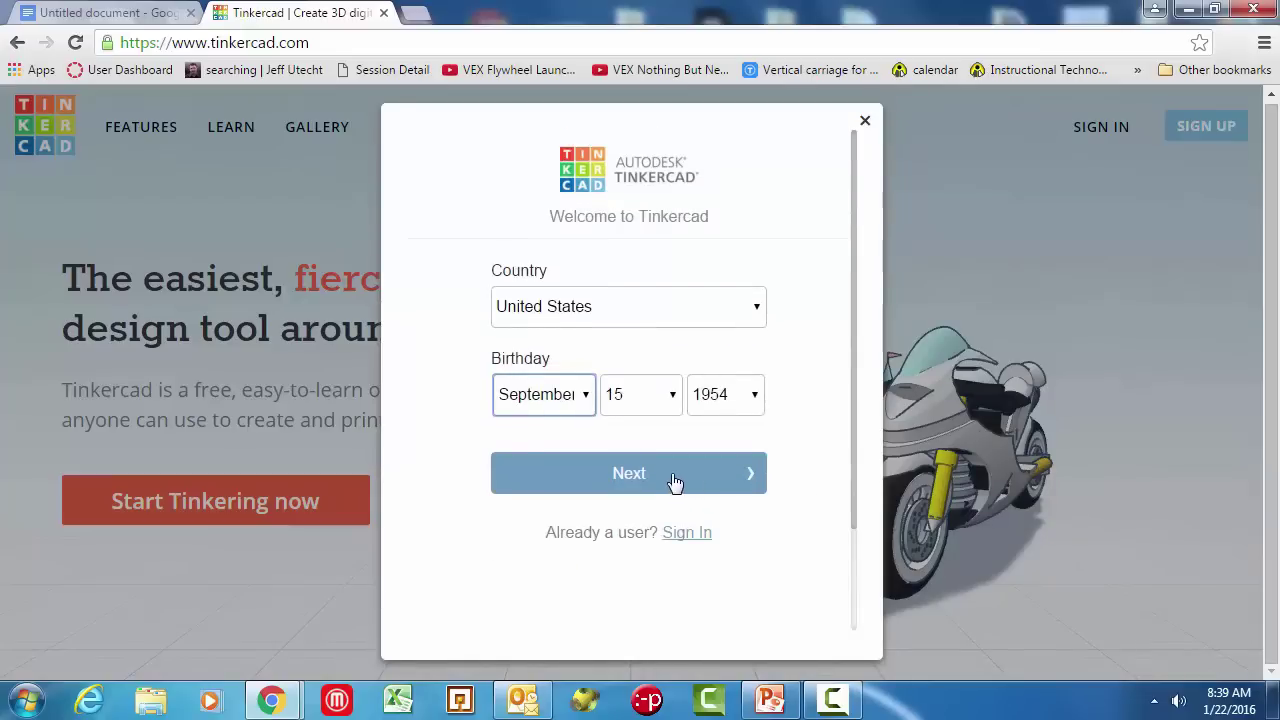
{"action": "left_click", "coordinate": [768, 397]}
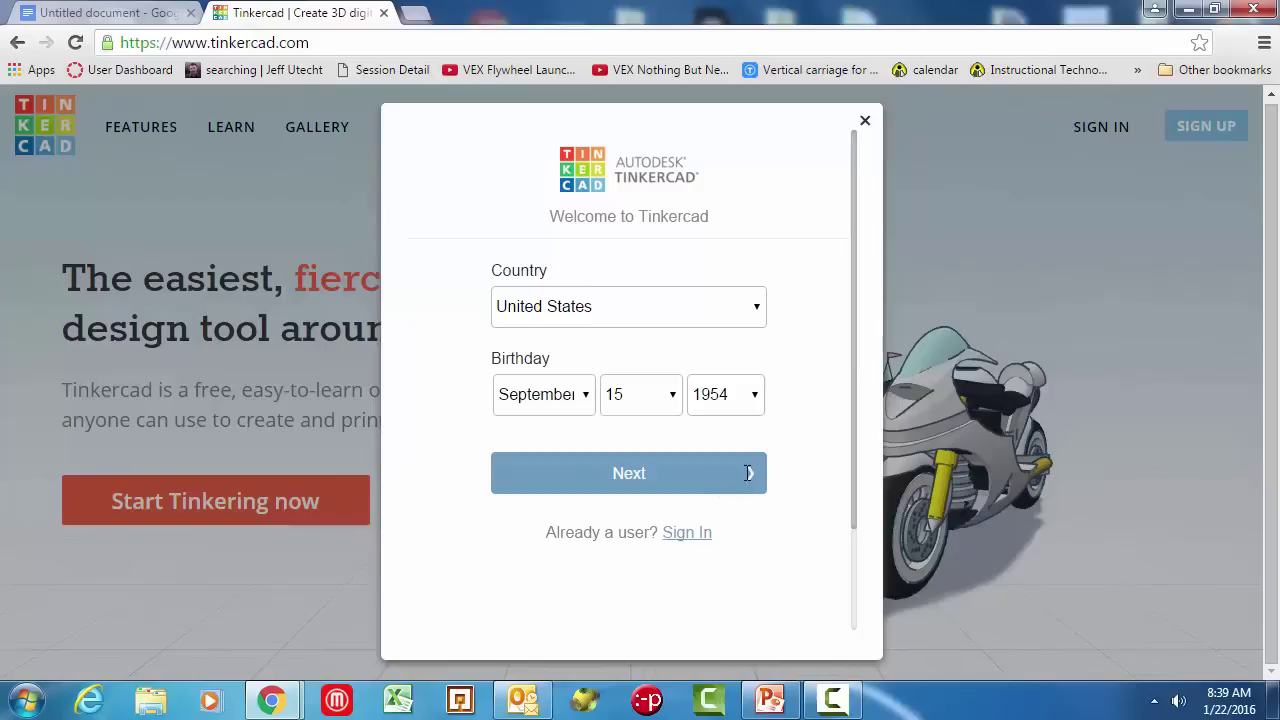
Step: Continue past the birthday step and enter the account's e-mail address in the Email field
{"action": "left_click", "coordinate": [679, 481]}
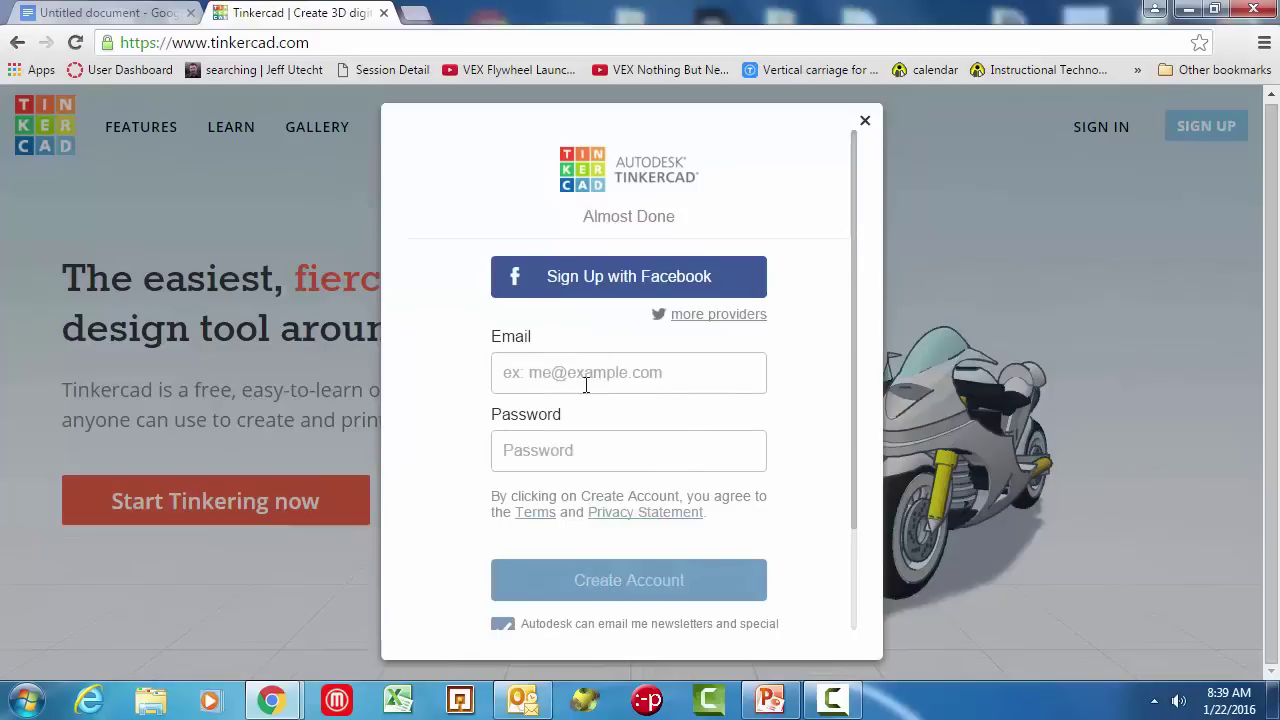
{"action": "left_click", "coordinate": [585, 381]}
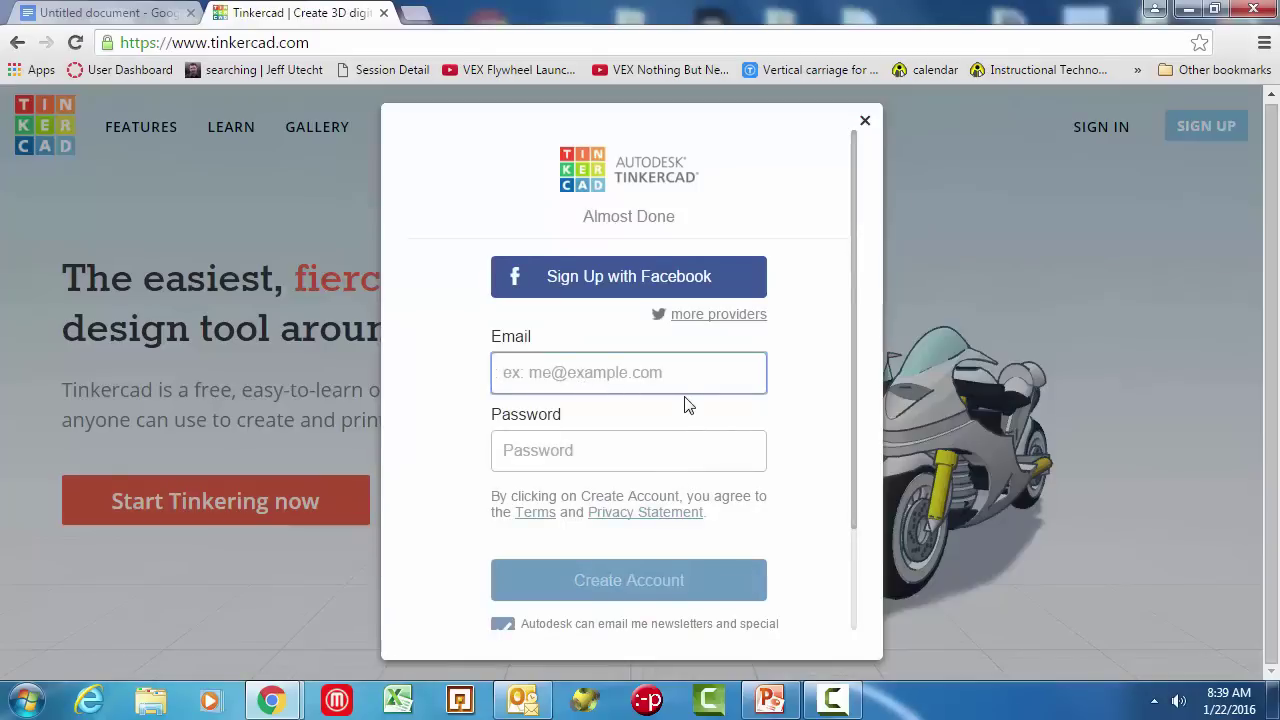
{"action": "type", "text": "my"}
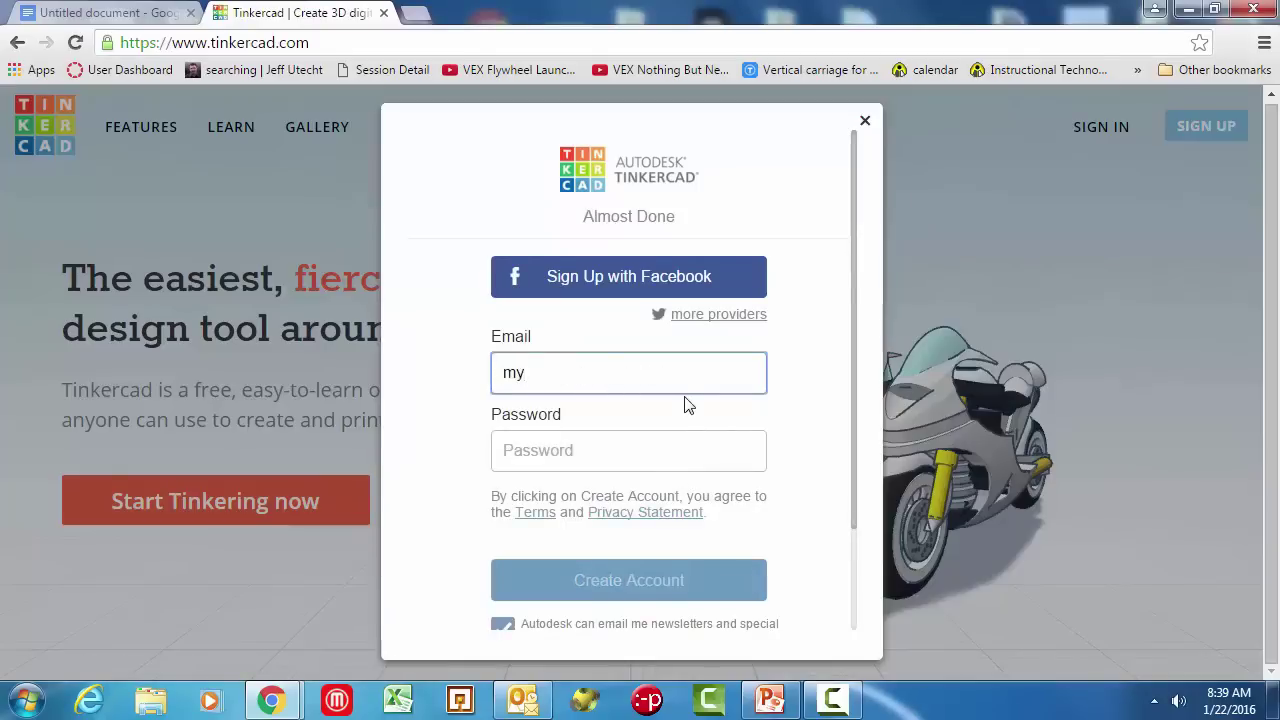
{"action": "type", "text": "mail@fakem"}
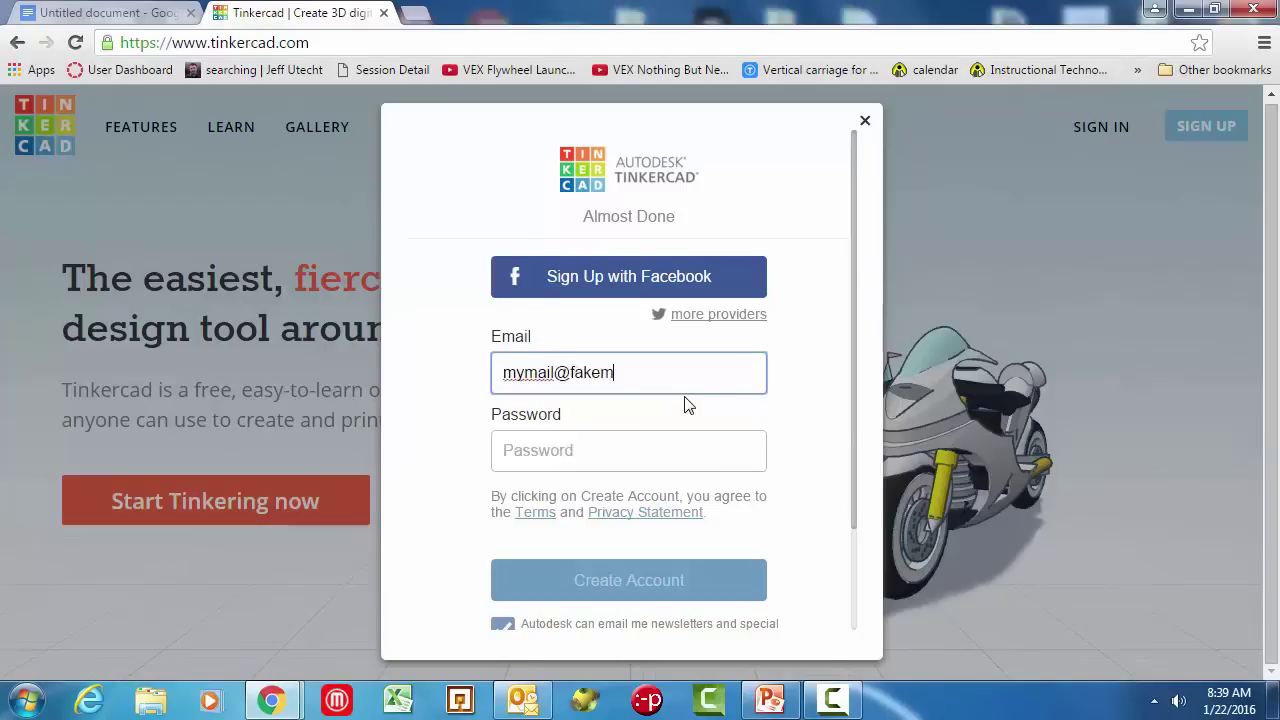
{"action": "type", "text": "ail.com"}
{"action": "key", "text": "Tab"}
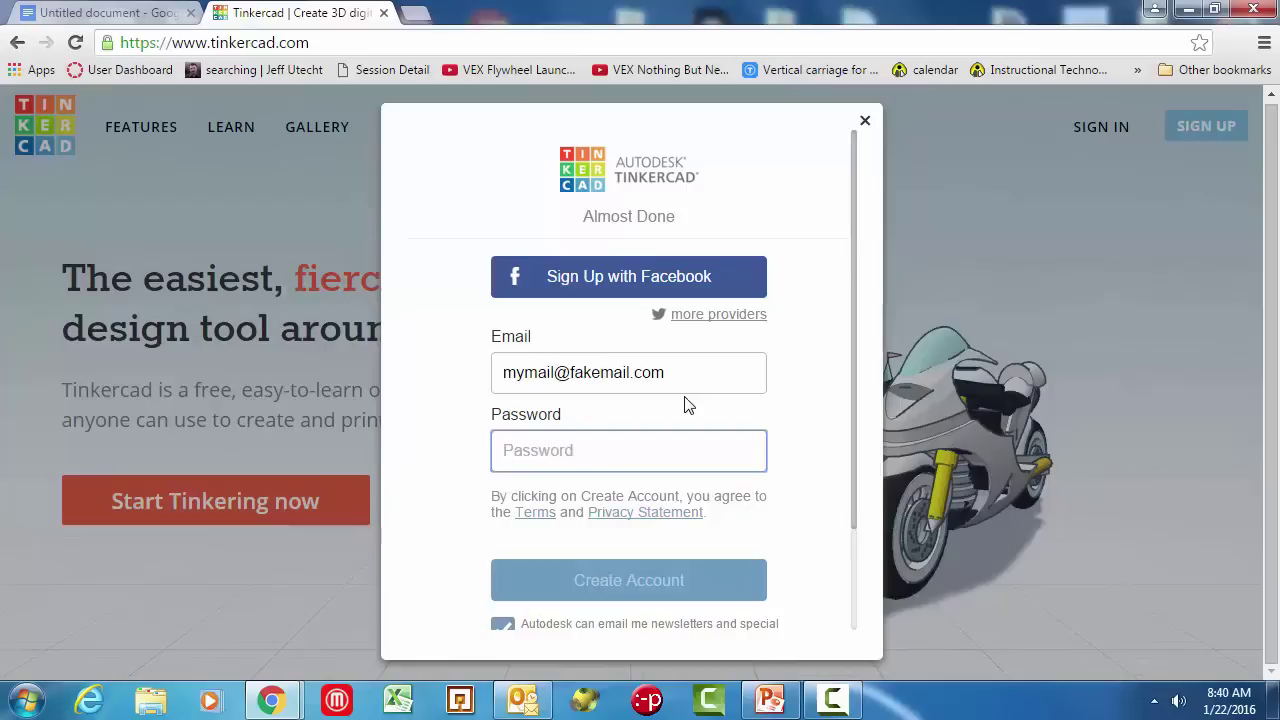
Step: Replace the rejected password with a valid one of 8+ characters mixing letters and numbers
{"action": "type", "text": "••••••••"}
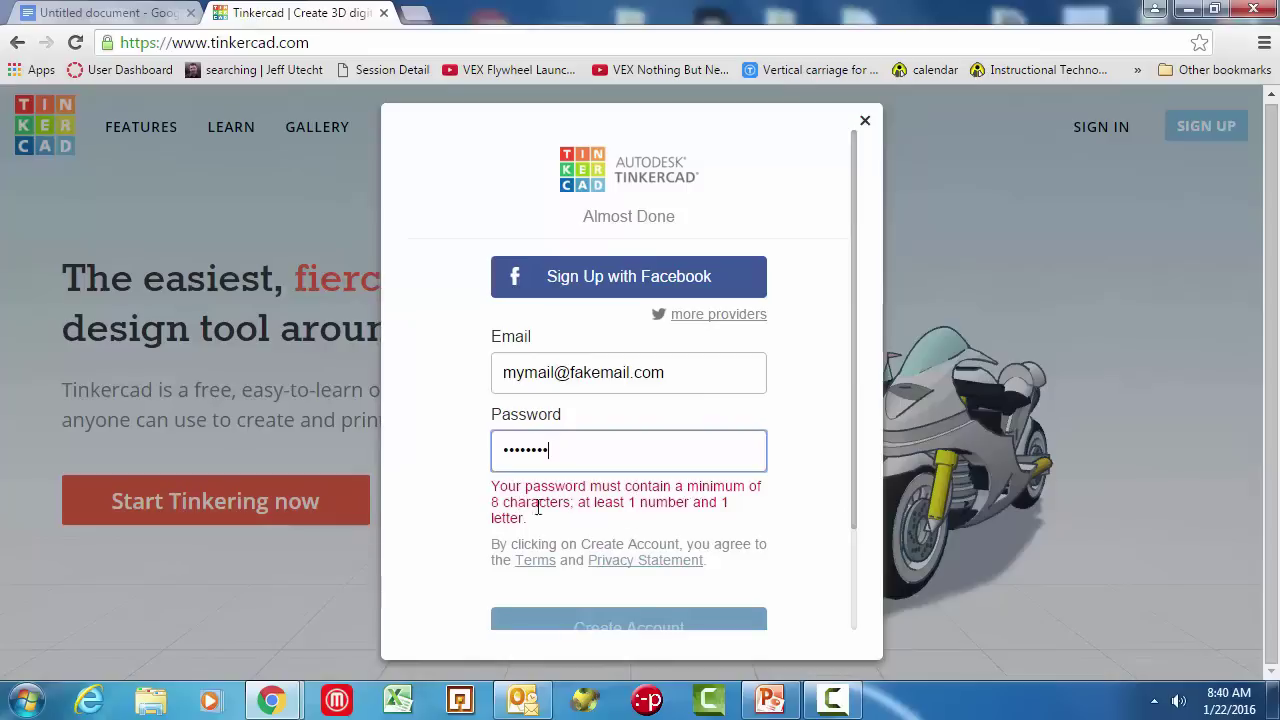
{"action": "left_click_drag", "start_coordinate": [492, 502], "coordinate": [582, 505]}
{"action": "left_click", "coordinate": [583, 505]}
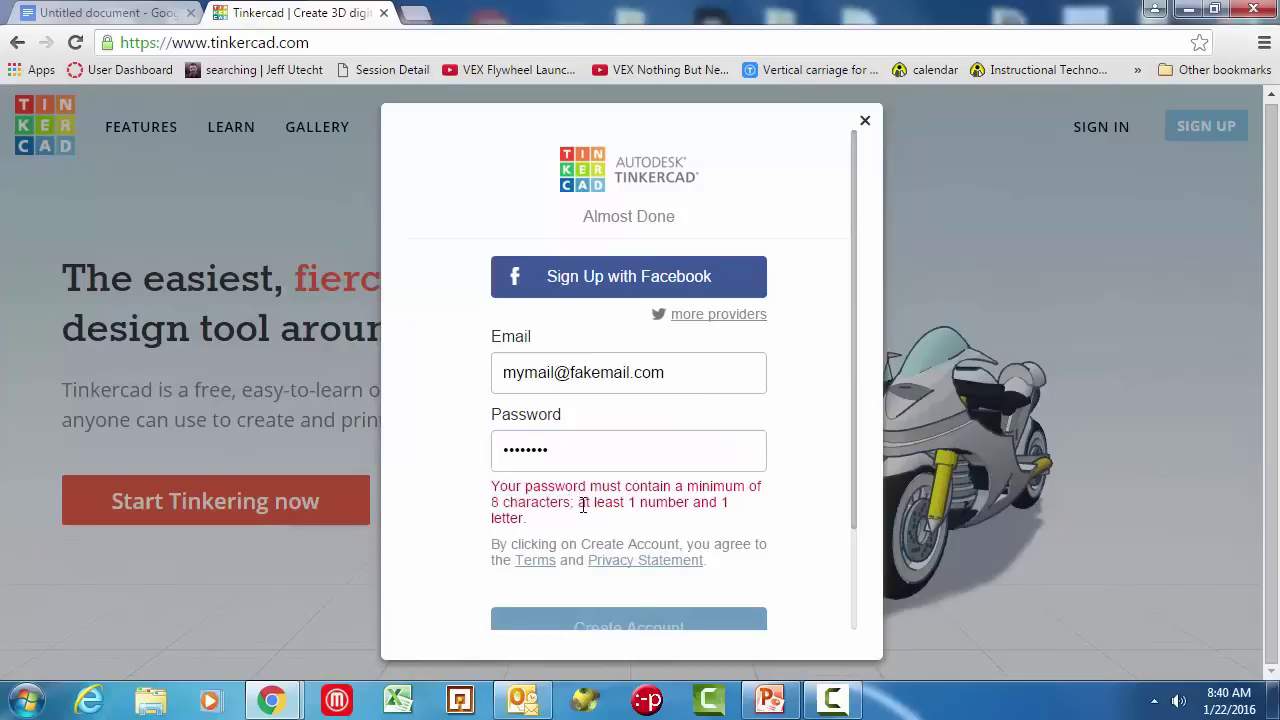
{"action": "left_click_drag", "start_coordinate": [570, 457], "coordinate": [499, 451]}
{"action": "key", "text": "BackSpace"}
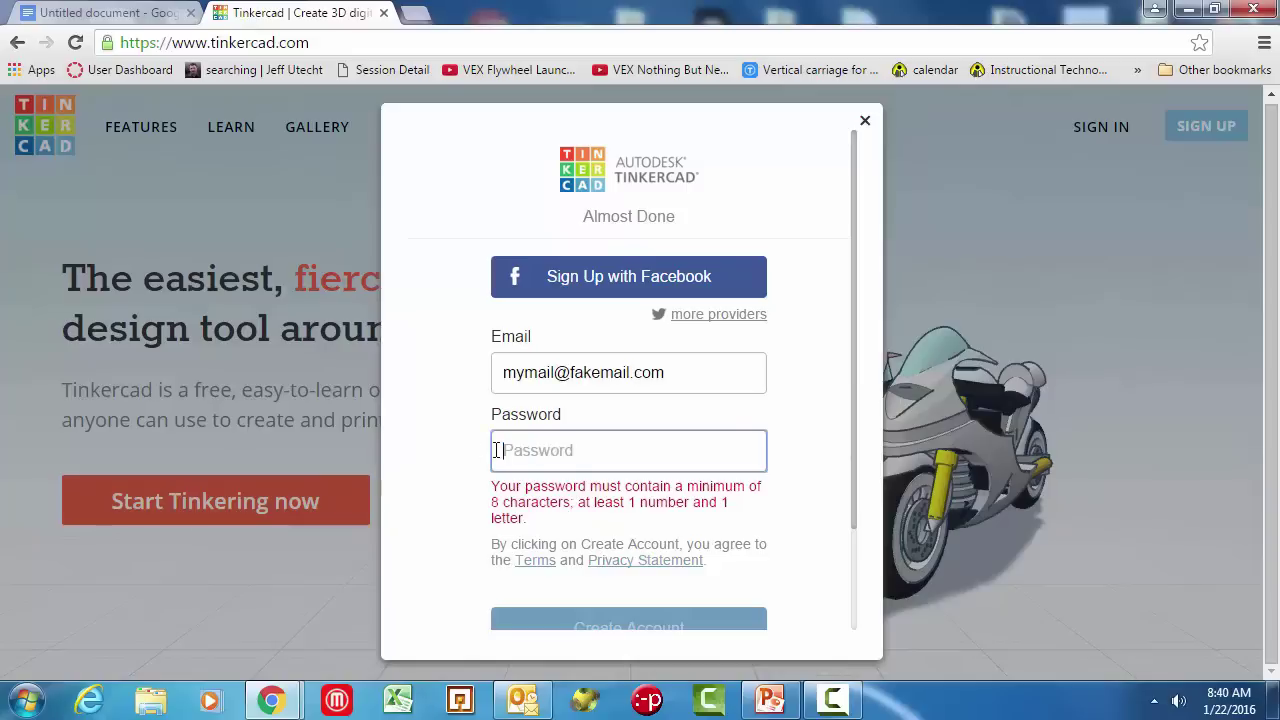
{"action": "type", "text": "pa1"}
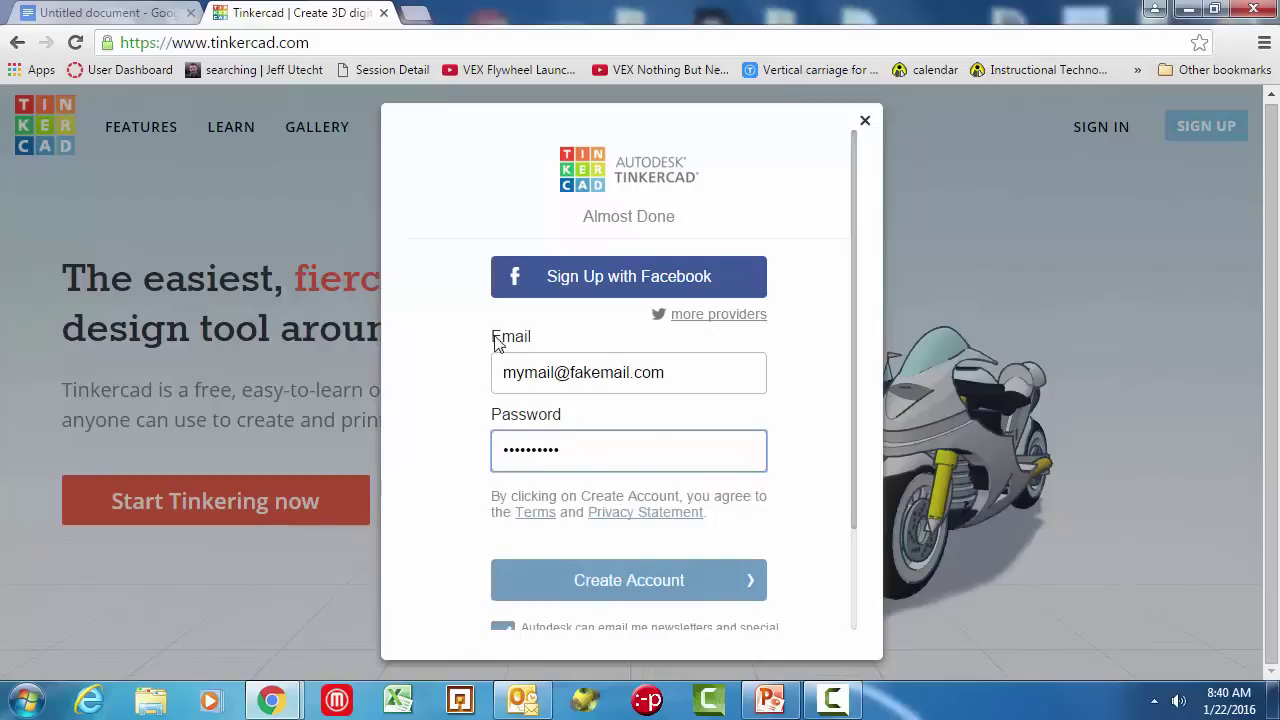
{"action": "scroll", "coordinate": [490, 390], "scroll_direction": "down", "scroll_amount": 2}
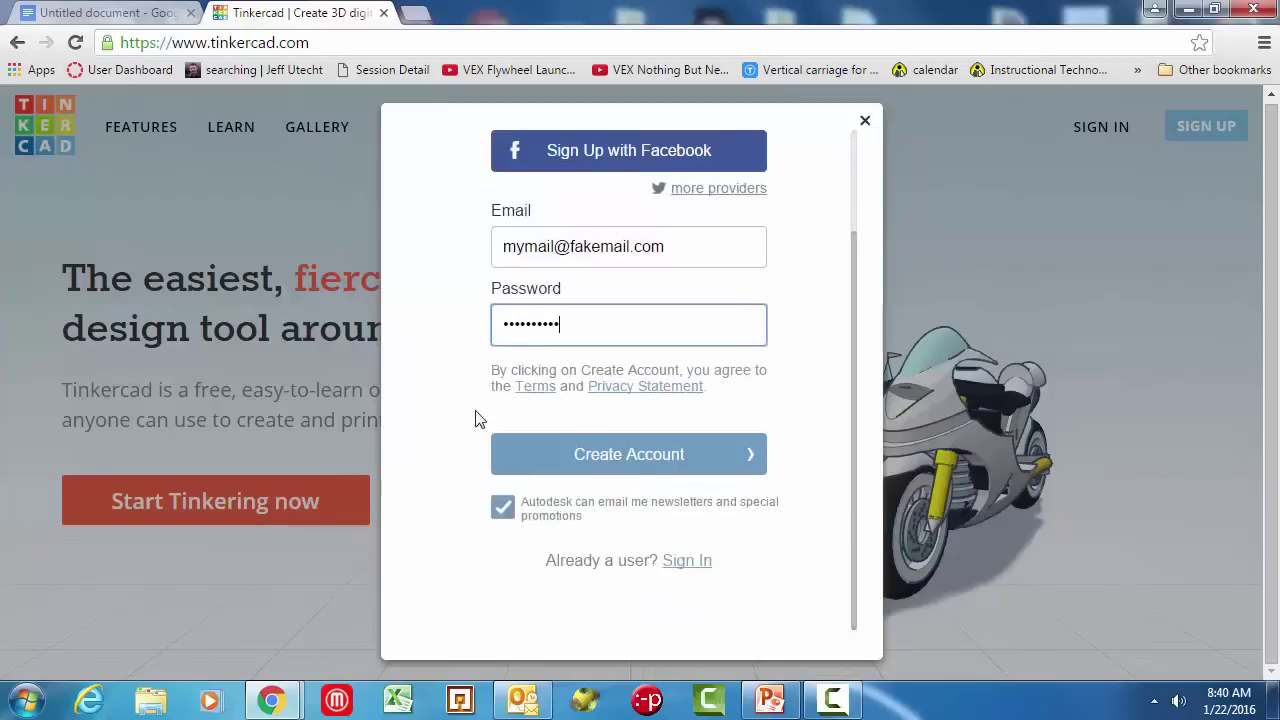
Step: Opt out of Autodesk newsletter e-mails and create the Tinkercad account
{"action": "left_click", "coordinate": [503, 509]}
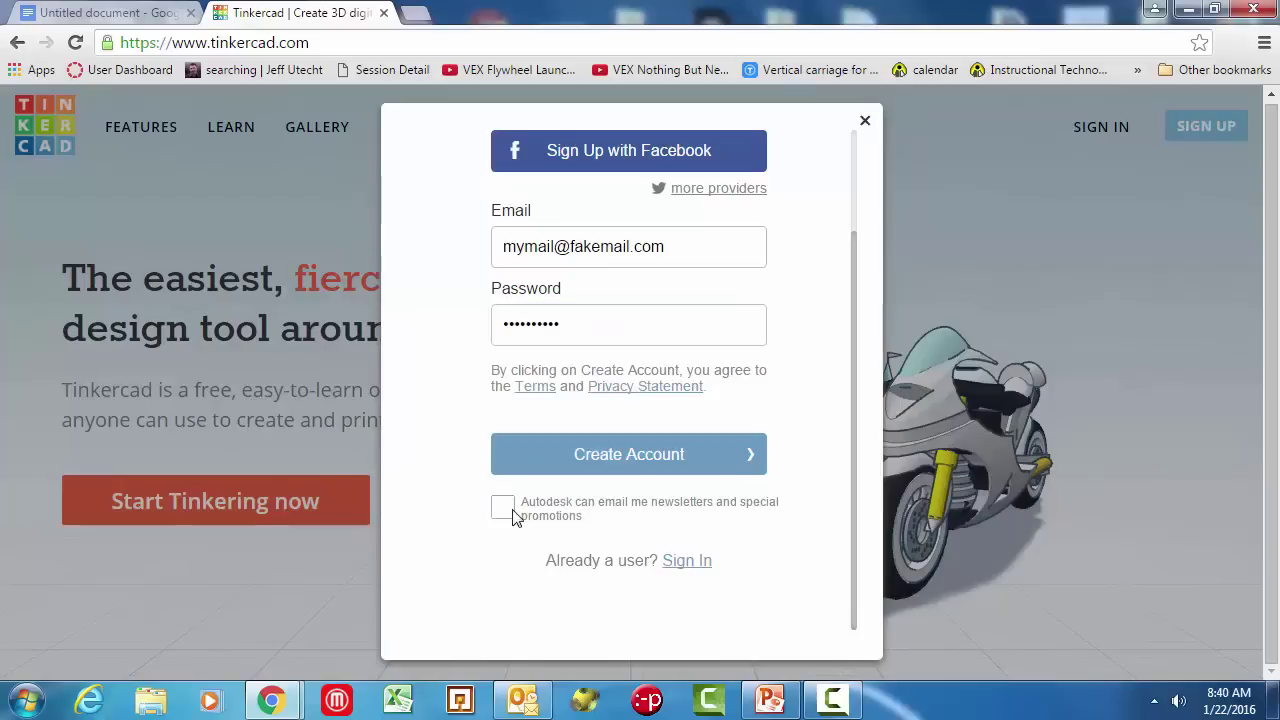
{"action": "left_click", "coordinate": [631, 462]}
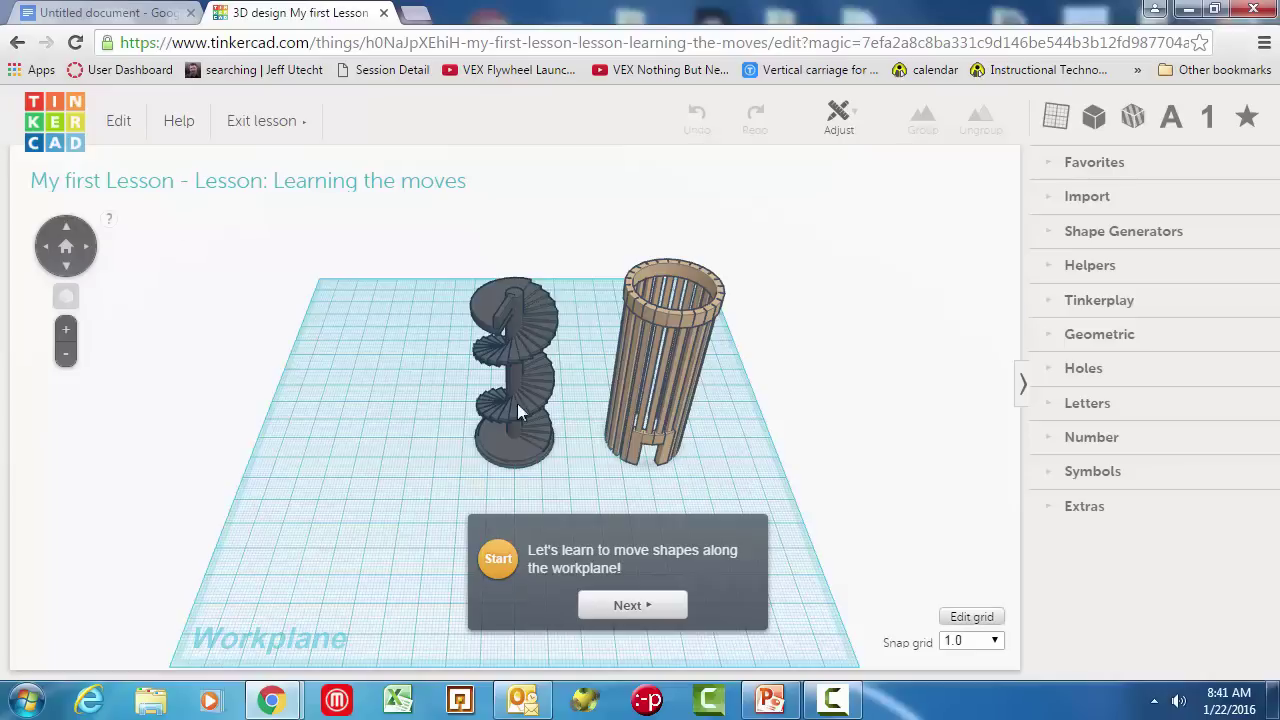
Step: Drag the light brown construction onto the orange outline, complete the lesson, and dismiss the next-lesson offer
{"action": "left_click", "coordinate": [629, 607]}
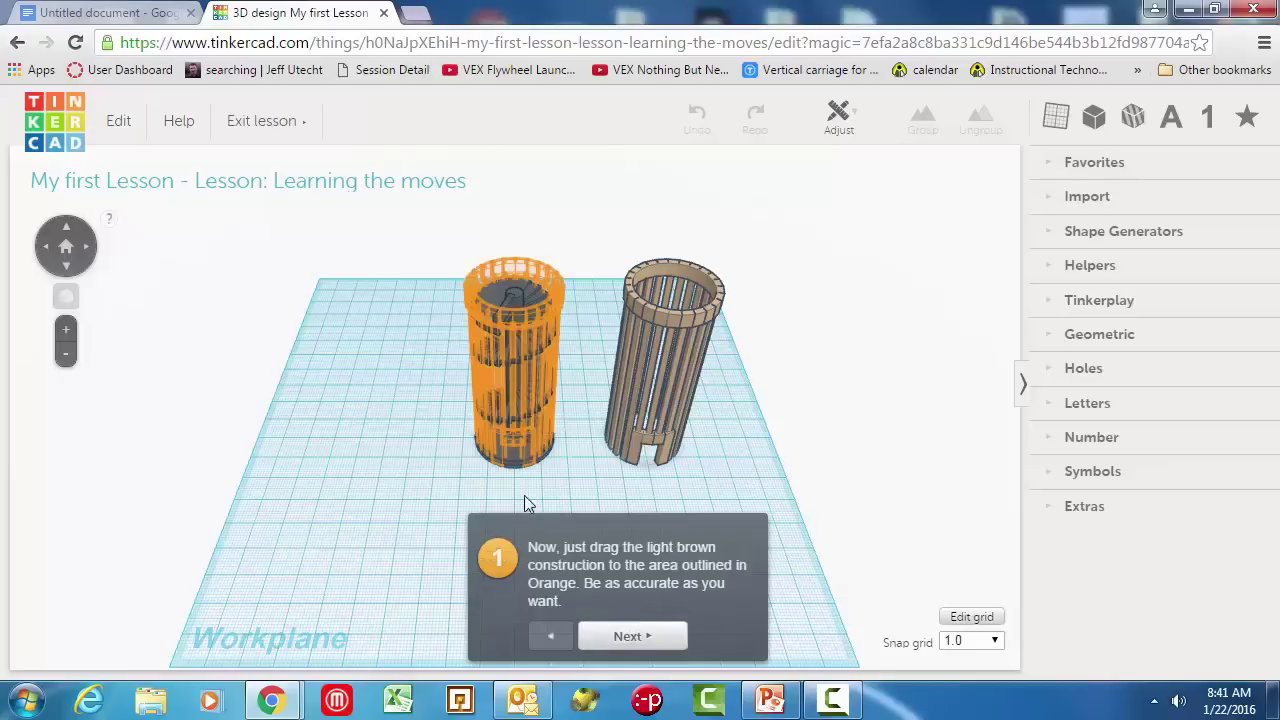
{"action": "mouse_move", "coordinate": [512, 458]}
{"action": "left_mouse_down"}
{"action": "mouse_move", "coordinate": [612, 458]}
{"action": "mouse_move", "coordinate": [509, 461]}
{"action": "left_mouse_up"}
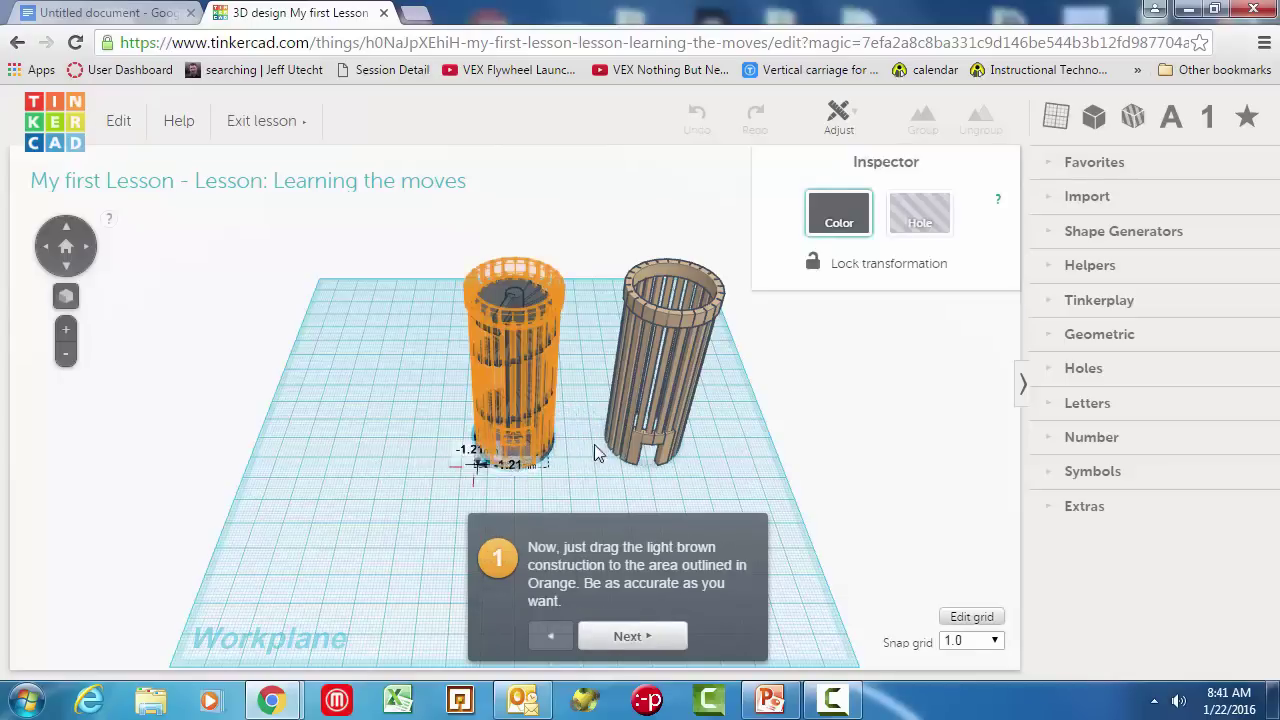
{"action": "left_click_drag", "start_coordinate": [612, 452], "coordinate": [492, 445]}
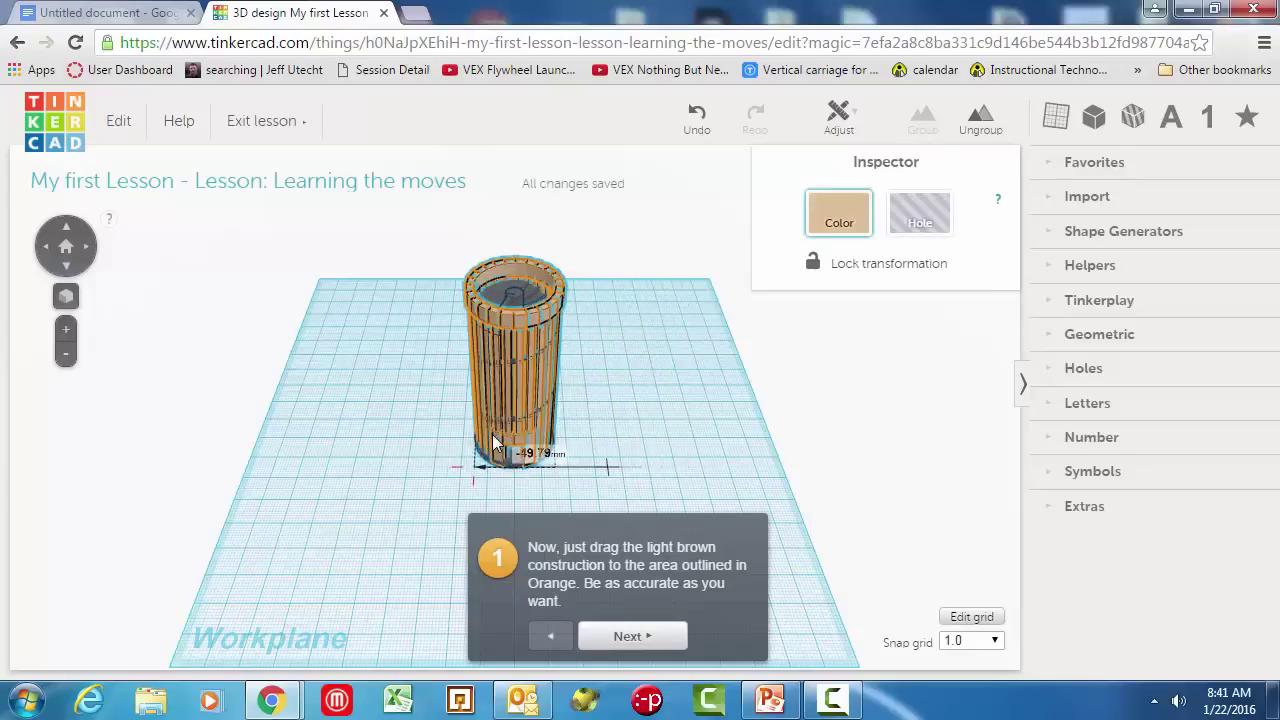
{"action": "left_click", "coordinate": [622, 636]}
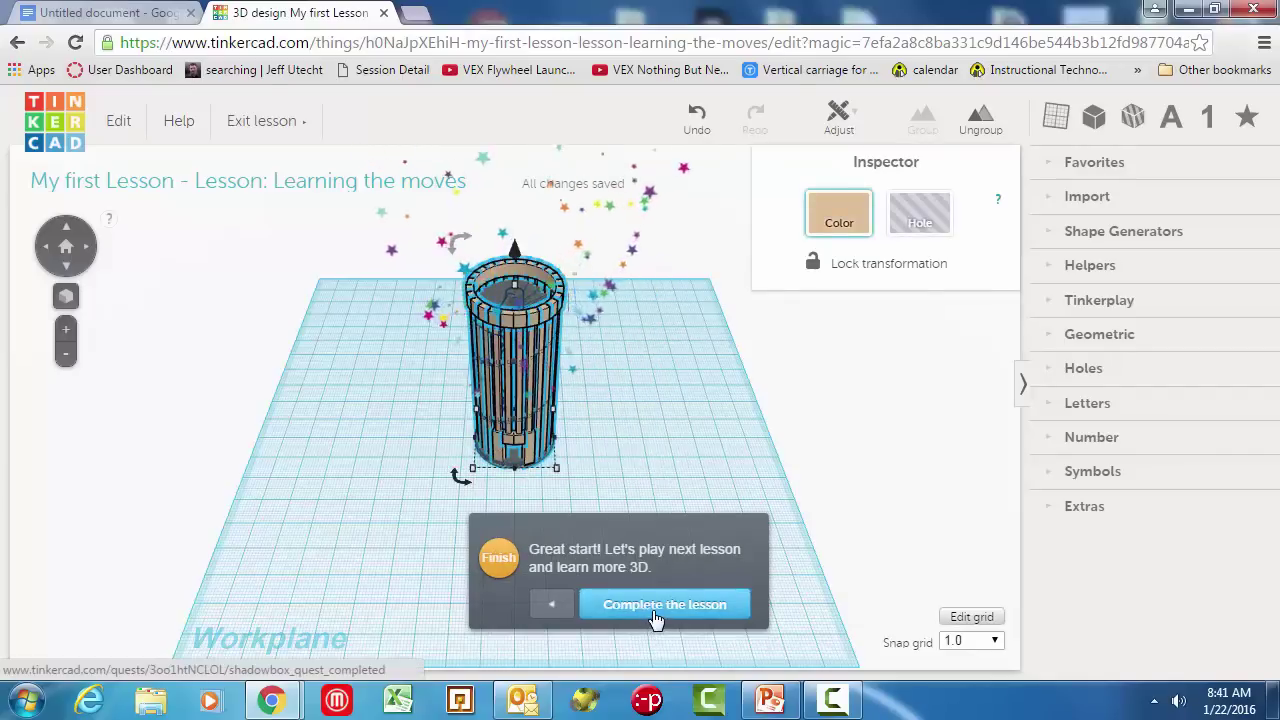
{"action": "left_click", "coordinate": [655, 617]}
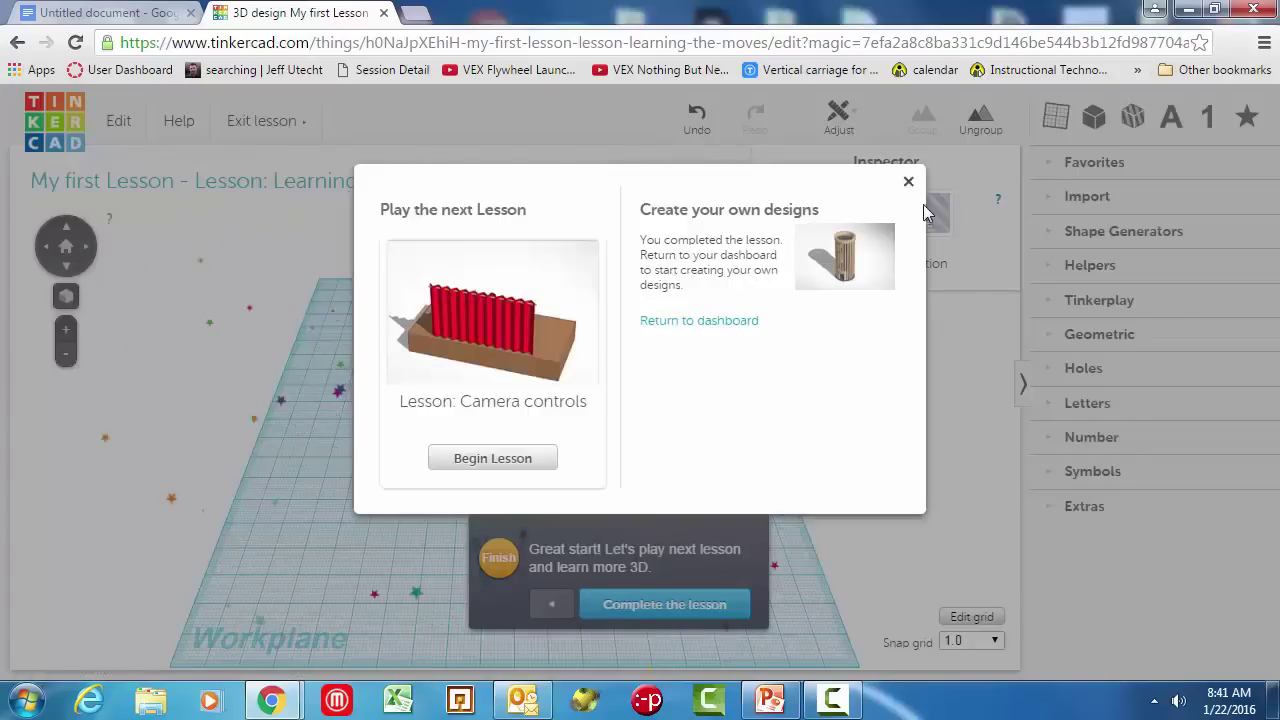
{"action": "left_click", "coordinate": [908, 183]}
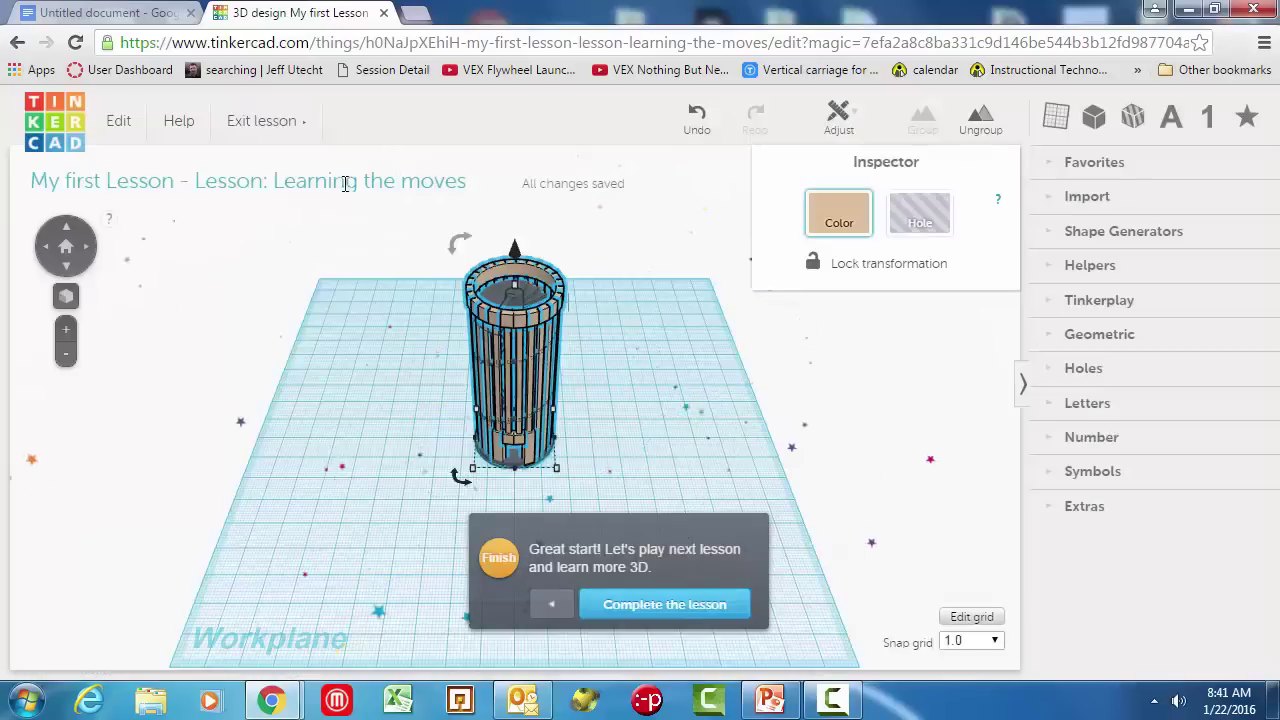
Step: Exit the lesson to the dashboard and switch the Collections view to All designs
{"action": "left_click", "coordinate": [293, 126]}
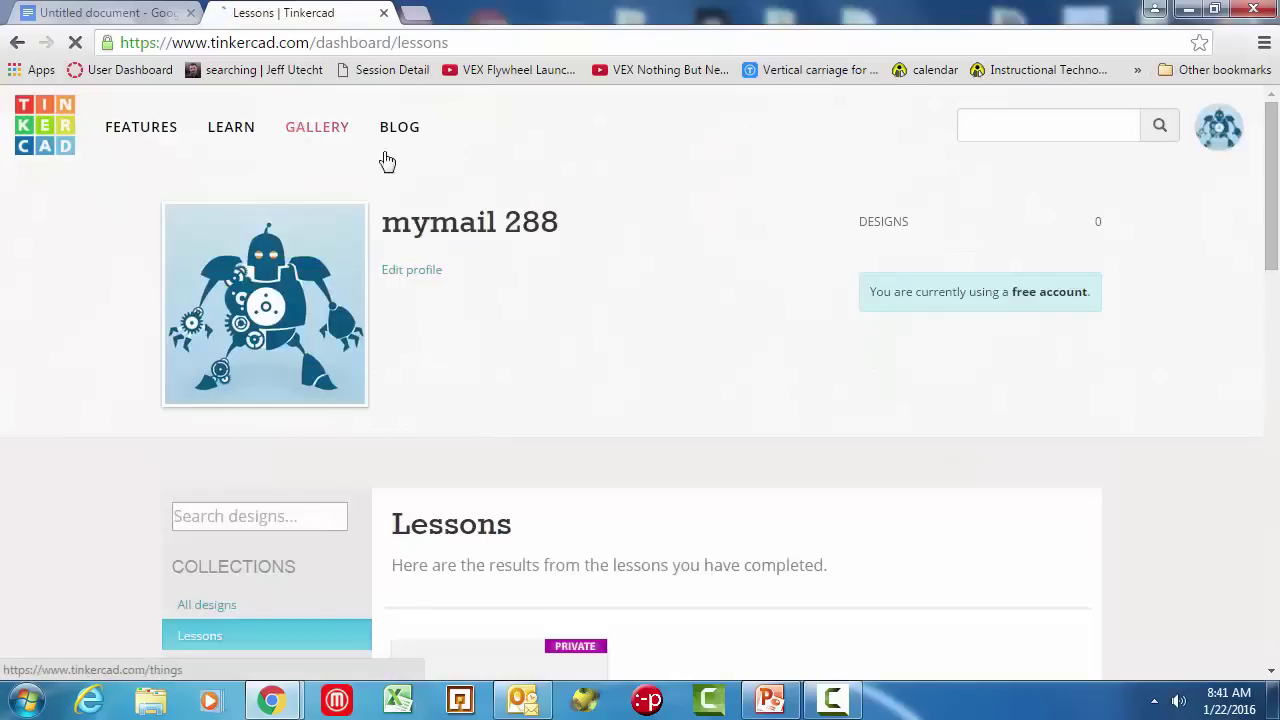
{"action": "scroll", "coordinate": [598, 418], "scroll_direction": "down", "scroll_amount": 2}
{"action": "scroll", "coordinate": [605, 405], "scroll_direction": "up", "scroll_amount": 2}
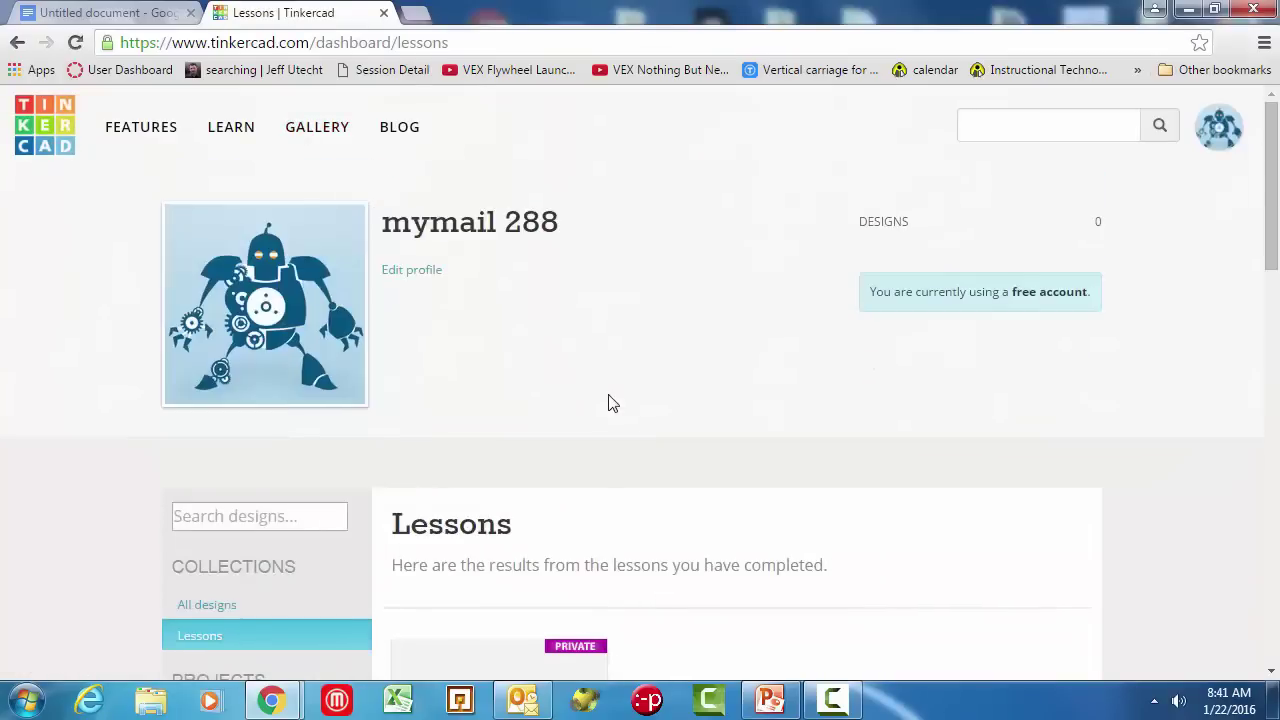
{"action": "scroll", "coordinate": [605, 405], "scroll_direction": "down", "scroll_amount": 3}
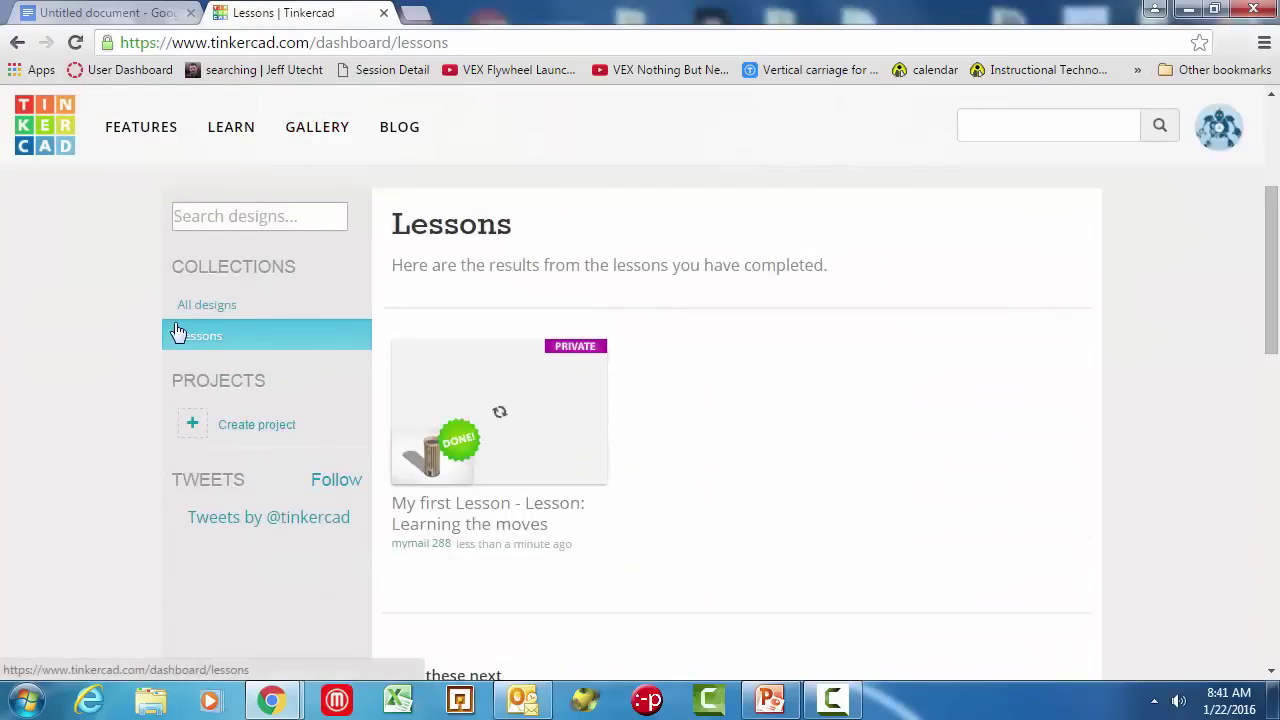
{"action": "left_click", "coordinate": [205, 305]}
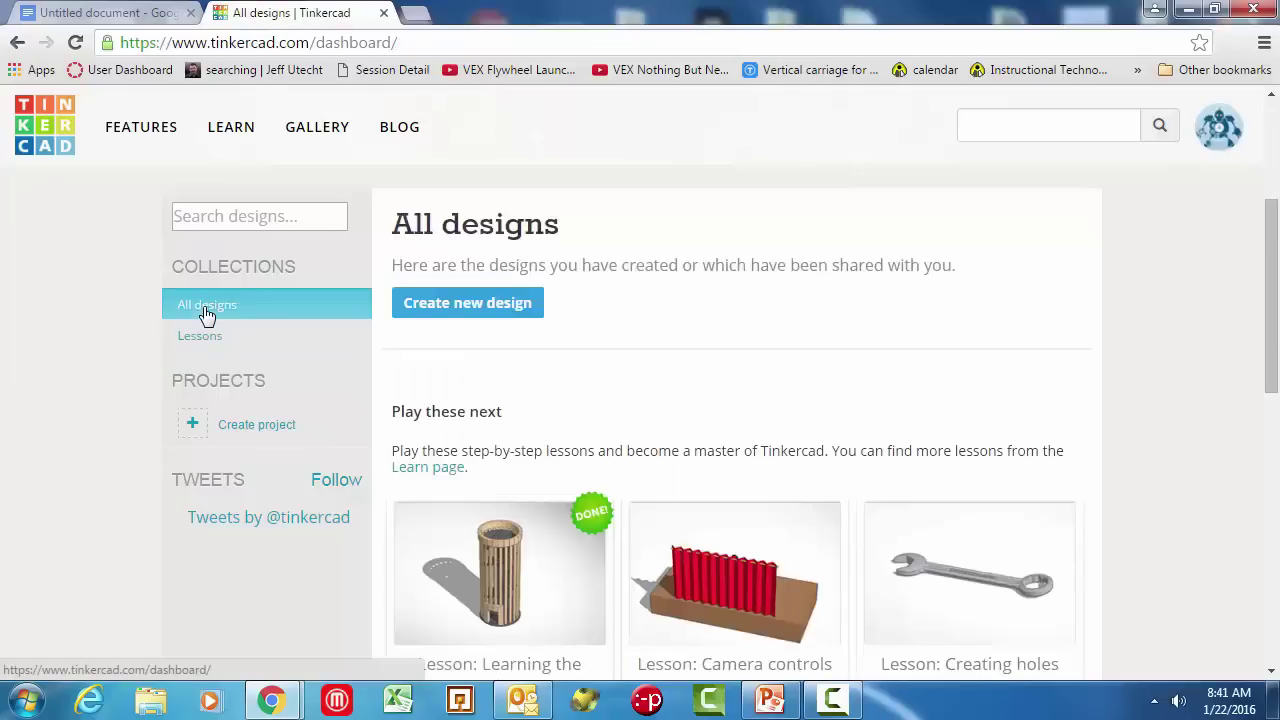
Step: Create a new blank design and drag a Box from the Geometric shapes onto the workplane
{"action": "left_click", "coordinate": [463, 313]}
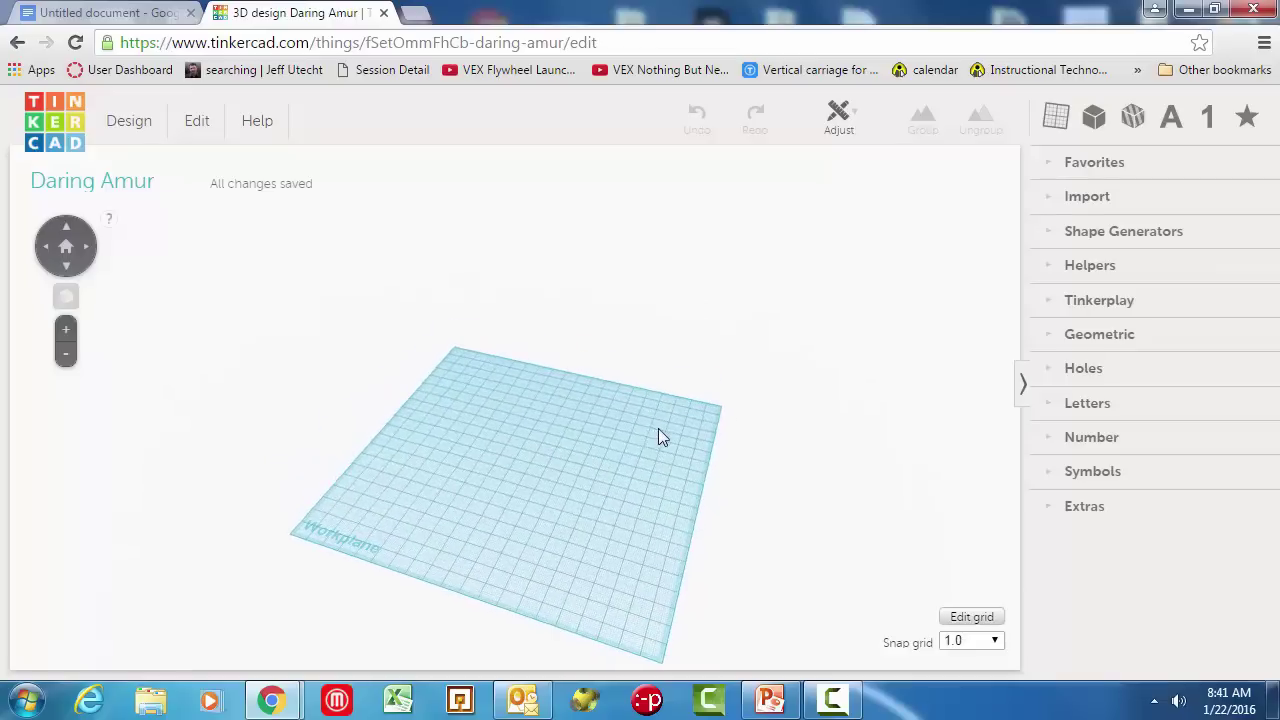
{"action": "left_click", "coordinate": [1046, 338]}
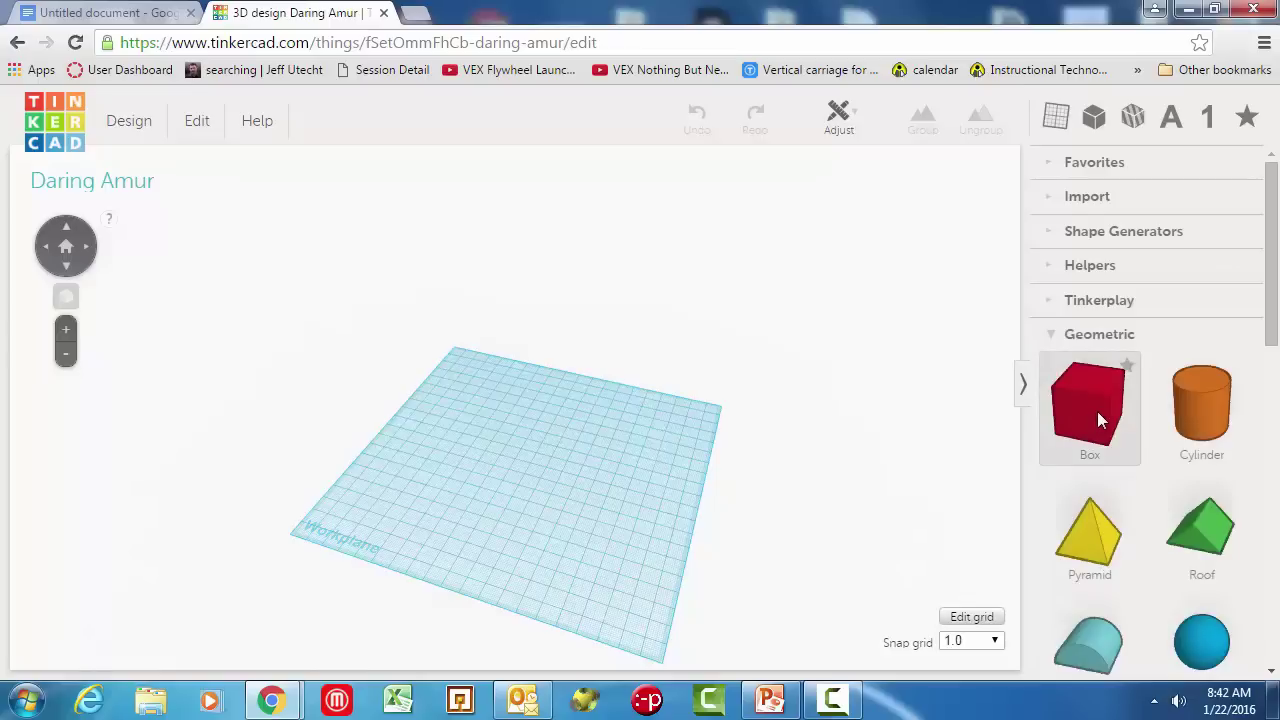
{"action": "left_click_drag", "start_coordinate": [1097, 411], "coordinate": [938, 461]}
{"action": "scroll", "coordinate": [1130, 393], "scroll_direction": "down", "scroll_amount": 6}
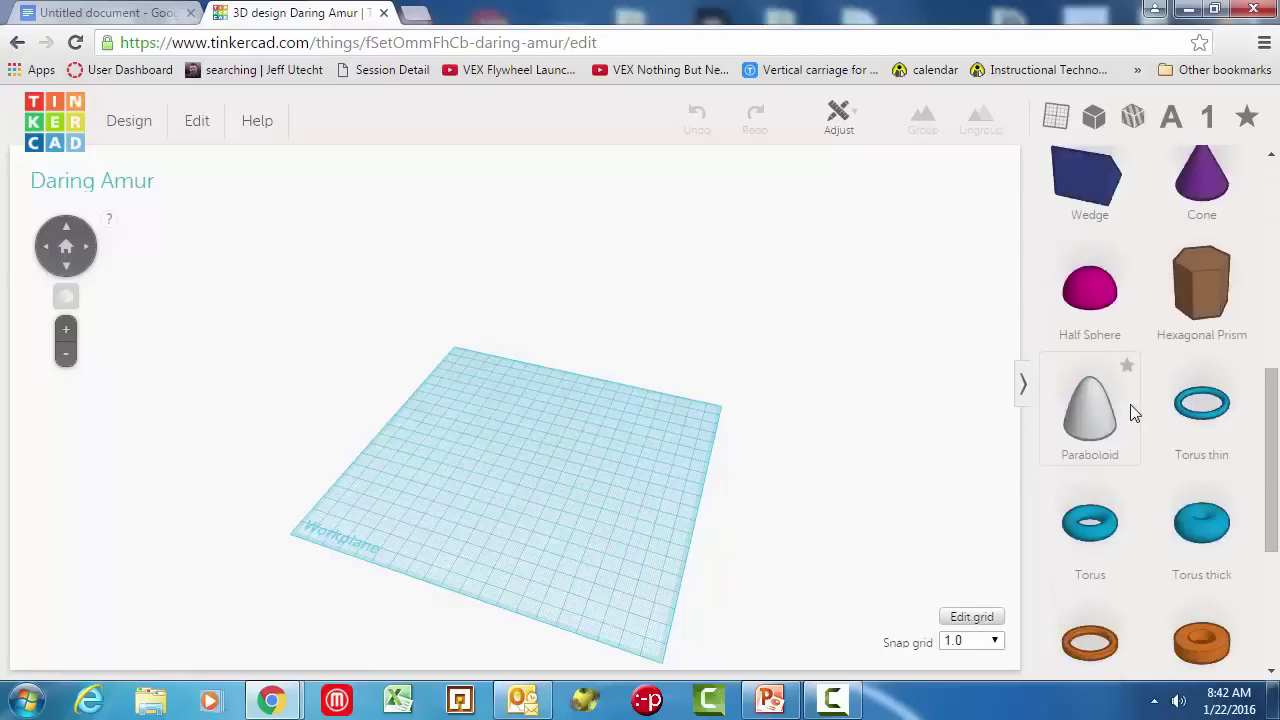
{"action": "scroll", "coordinate": [1130, 404], "scroll_direction": "up", "scroll_amount": 5}
{"action": "left_click_drag", "start_coordinate": [1088, 297], "coordinate": [475, 462]}
Step: Stretch the box to about 56 mm tall, shift it right, and tilt it 45 degrees
{"action": "right_click_drag", "start_coordinate": [564, 499], "coordinate": [516, 452]}
{"action": "scroll", "coordinate": [490, 478], "scroll_direction": "up", "scroll_amount": 4}
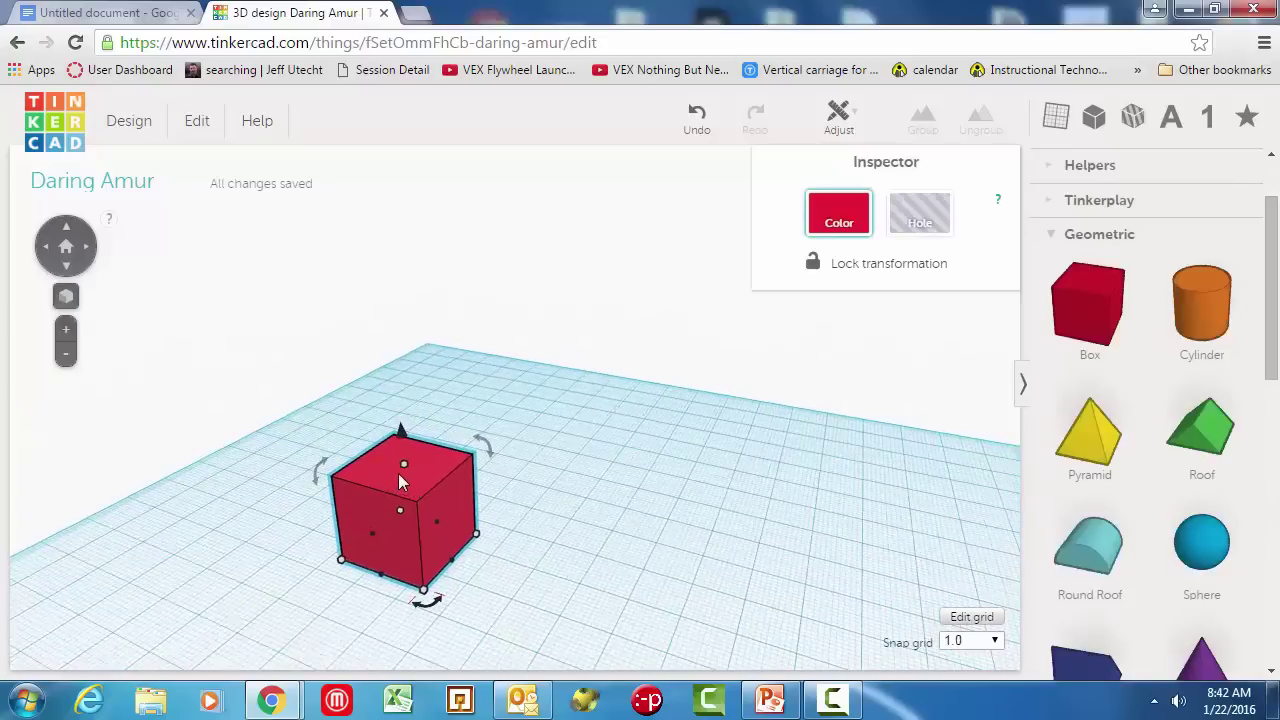
{"action": "left_click_drag", "start_coordinate": [403, 463], "coordinate": [372, 285]}
{"action": "left_click_drag", "start_coordinate": [425, 595], "coordinate": [455, 570]}
{"action": "left_click_drag", "start_coordinate": [414, 486], "coordinate": [480, 540]}
{"action": "left_click_drag", "start_coordinate": [462, 588], "coordinate": [458, 512]}
{"action": "left_click_drag", "start_coordinate": [405, 265], "coordinate": [353, 399]}
Step: Undo the changes, delete the box, and place a fresh red box on the workplane
{"action": "left_click", "coordinate": [815, 408]}
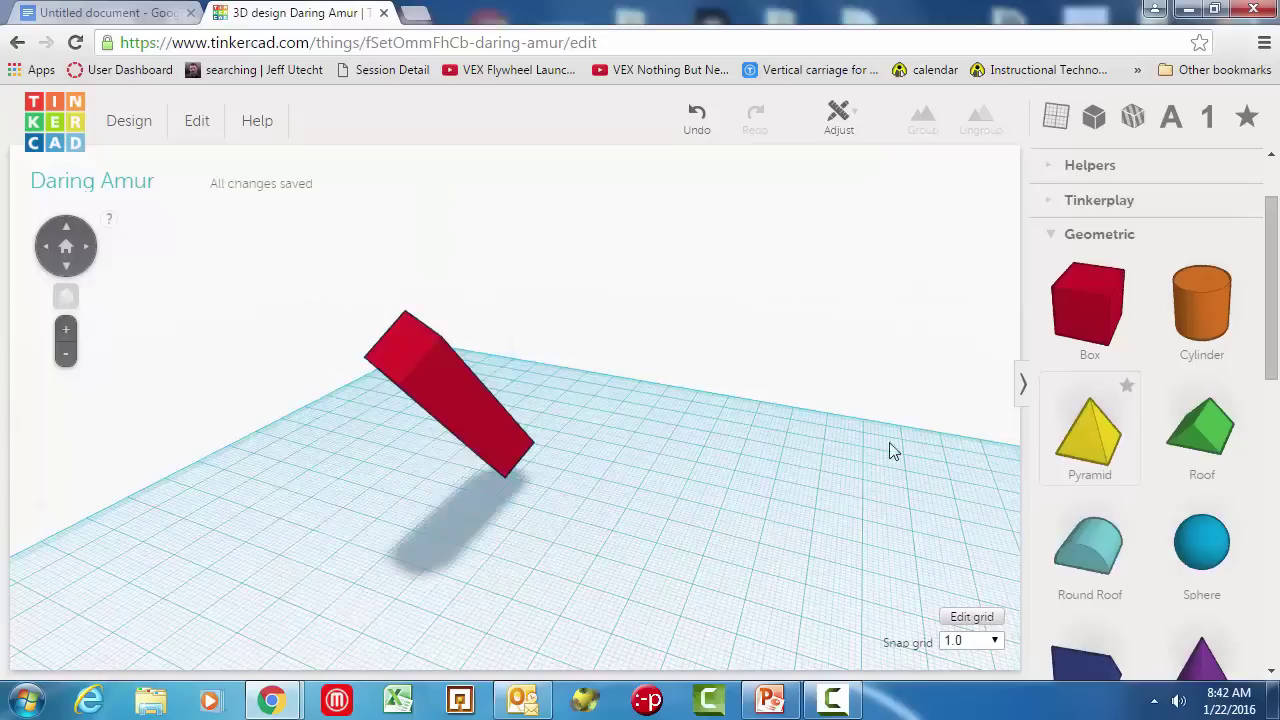
{"action": "key", "text": "ctrl+z"}
{"action": "key", "text": "ctrl+z"}
{"action": "key", "text": "ctrl+z"}
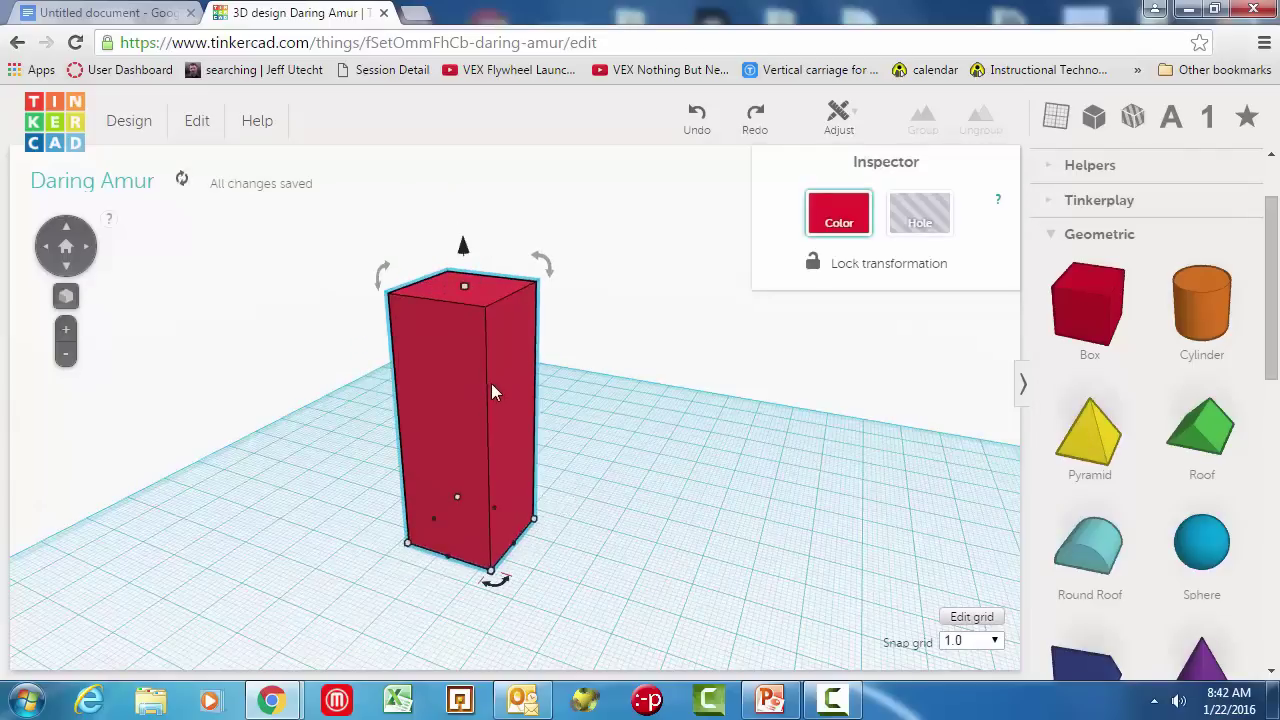
{"action": "key", "text": "Delete"}
{"action": "left_click_drag", "start_coordinate": [1089, 305], "coordinate": [509, 519]}
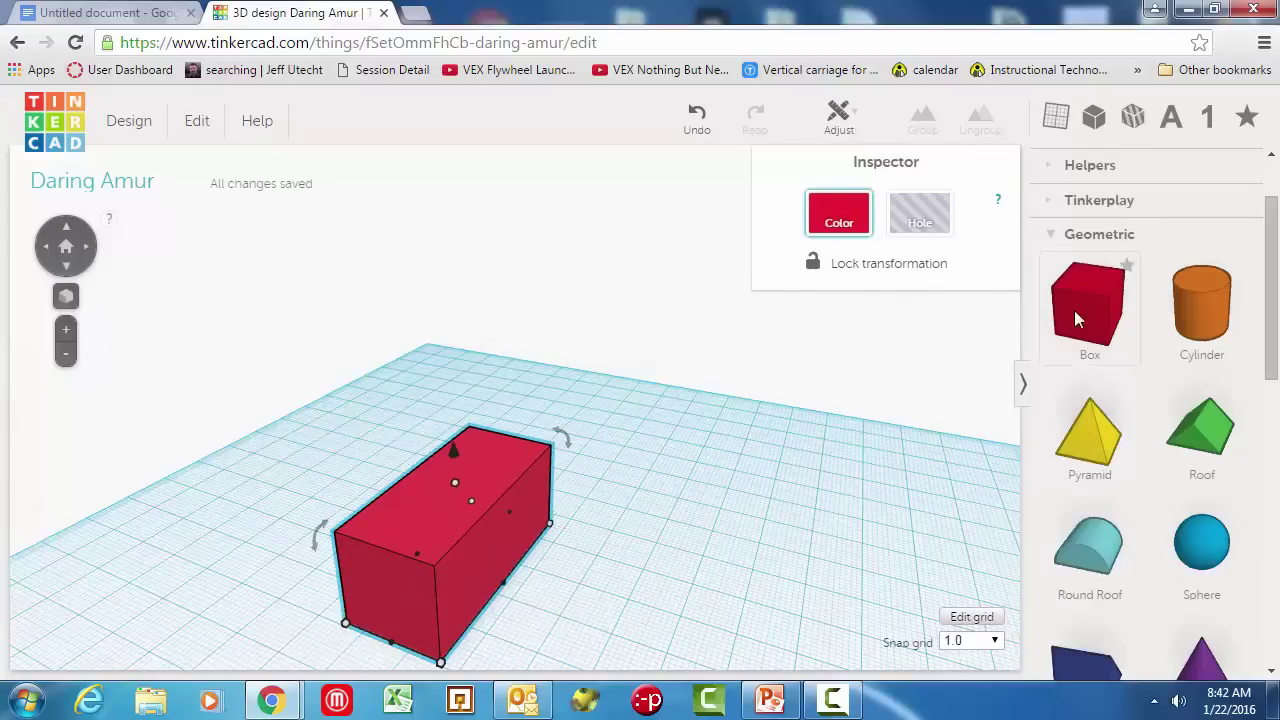
Step: Add a second box and resize it to 32 mm long and 42 mm wide
{"action": "left_click_drag", "start_coordinate": [1085, 305], "coordinate": [576, 520]}
{"action": "left_click_drag", "start_coordinate": [539, 558], "coordinate": [686, 614]}
{"action": "left_click", "coordinate": [829, 591]}
{"action": "scroll", "coordinate": [850, 575], "scroll_direction": "down", "scroll_amount": 2}
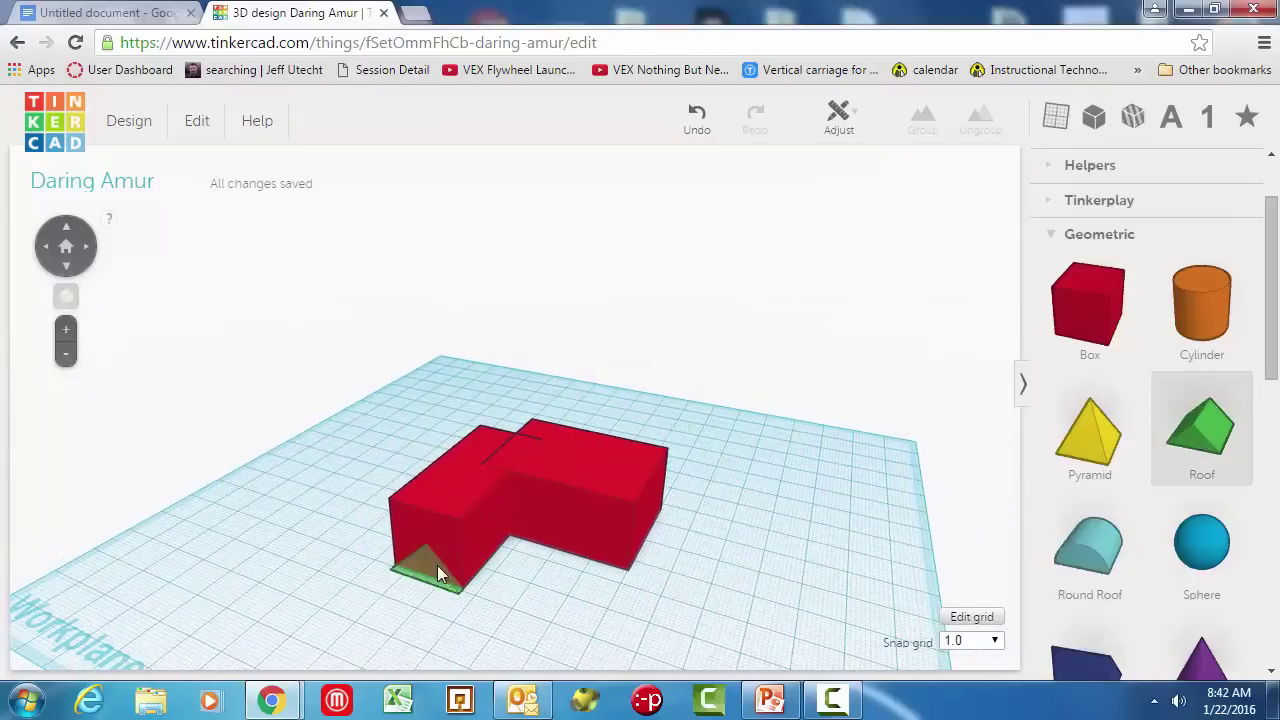
Step: Place a roof scaled to 21 mm, lowered 1 mm onto the red box and stretched across it
{"action": "left_click_drag", "start_coordinate": [436, 568], "coordinate": [440, 568]}
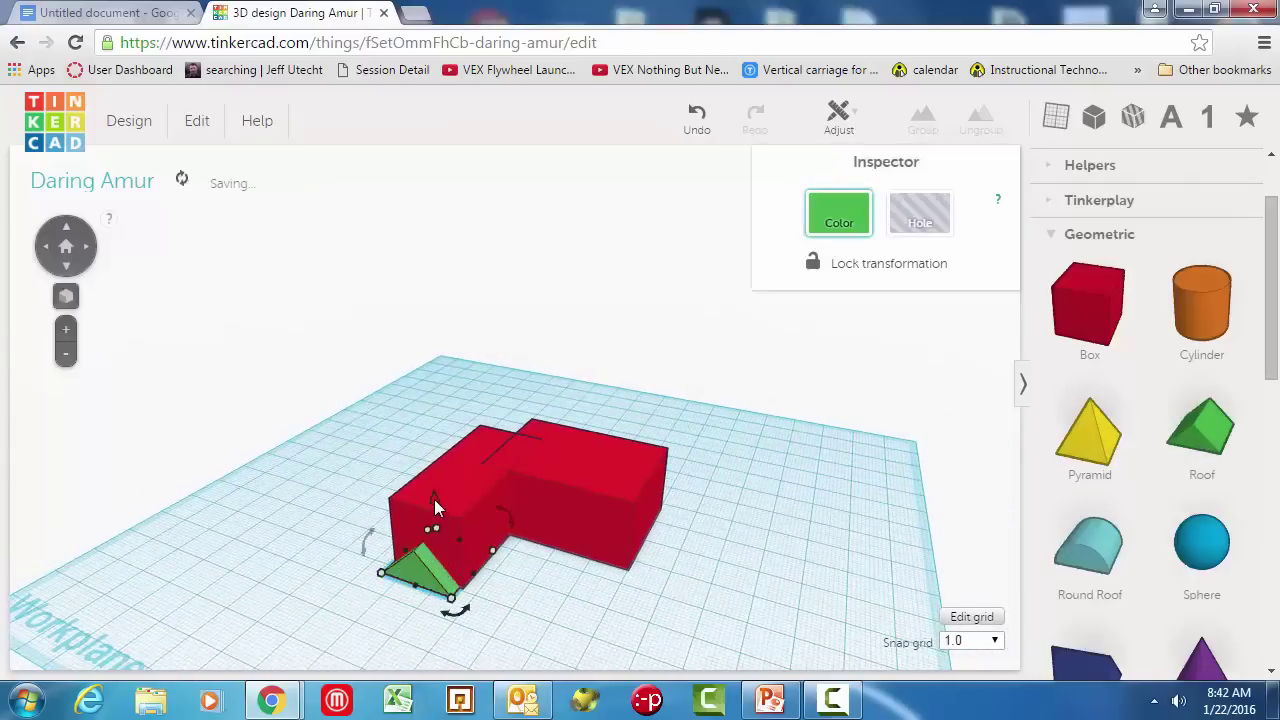
{"action": "left_click_drag", "start_coordinate": [434, 502], "coordinate": [440, 425], "text": "shift"}
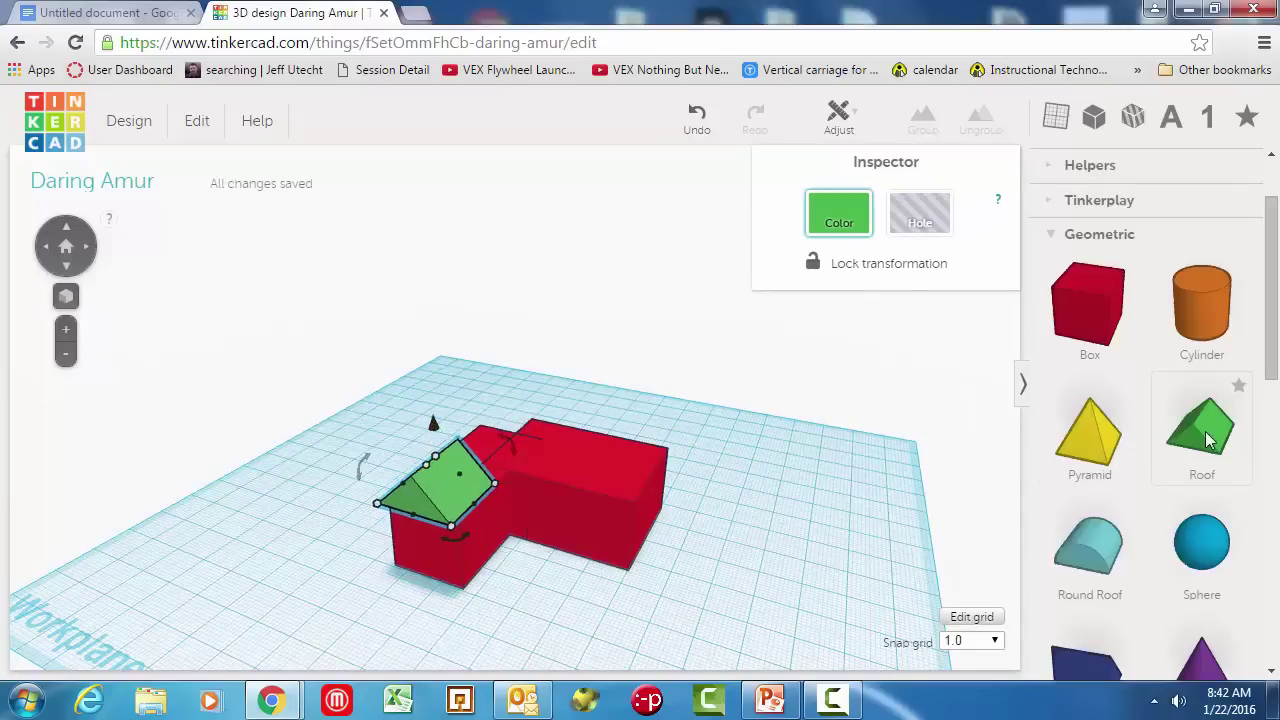
{"action": "right_click_drag", "start_coordinate": [549, 505], "coordinate": [378, 385]}
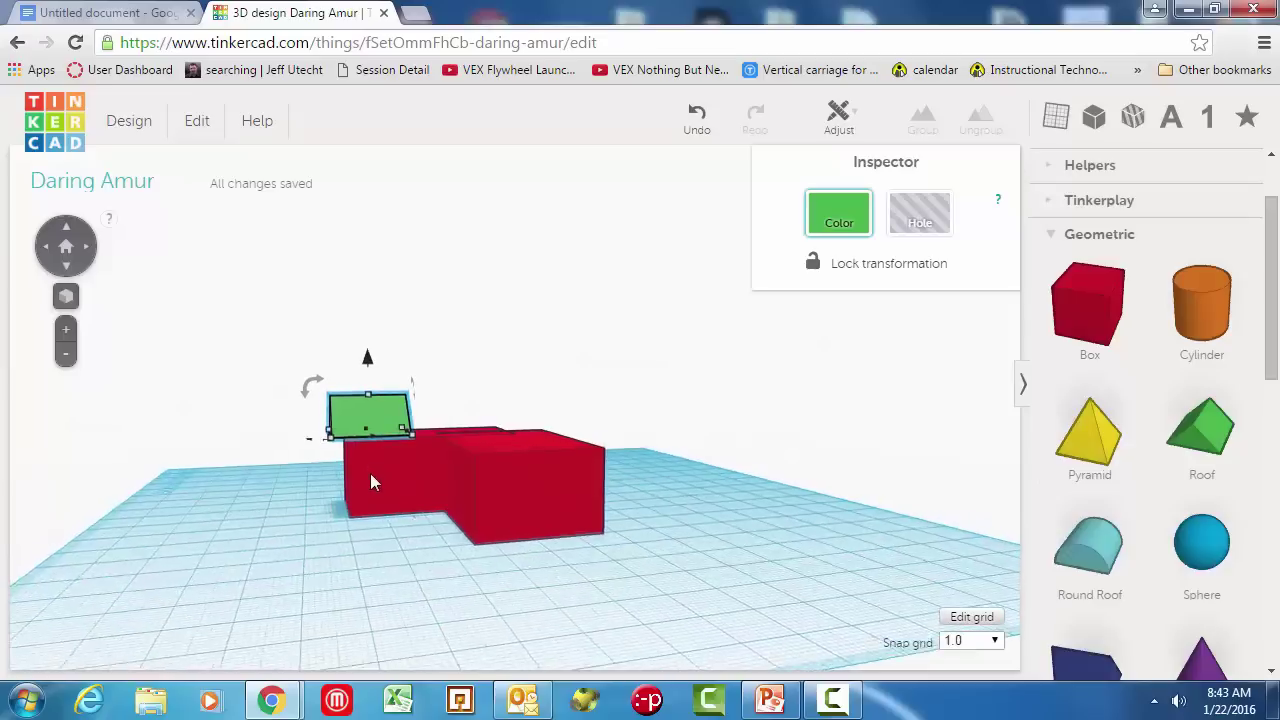
{"action": "left_click_drag", "start_coordinate": [367, 360], "coordinate": [367, 372]}
{"action": "right_click_drag", "start_coordinate": [345, 415], "coordinate": [424, 417]}
{"action": "left_click_drag", "start_coordinate": [424, 417], "coordinate": [520, 437]}
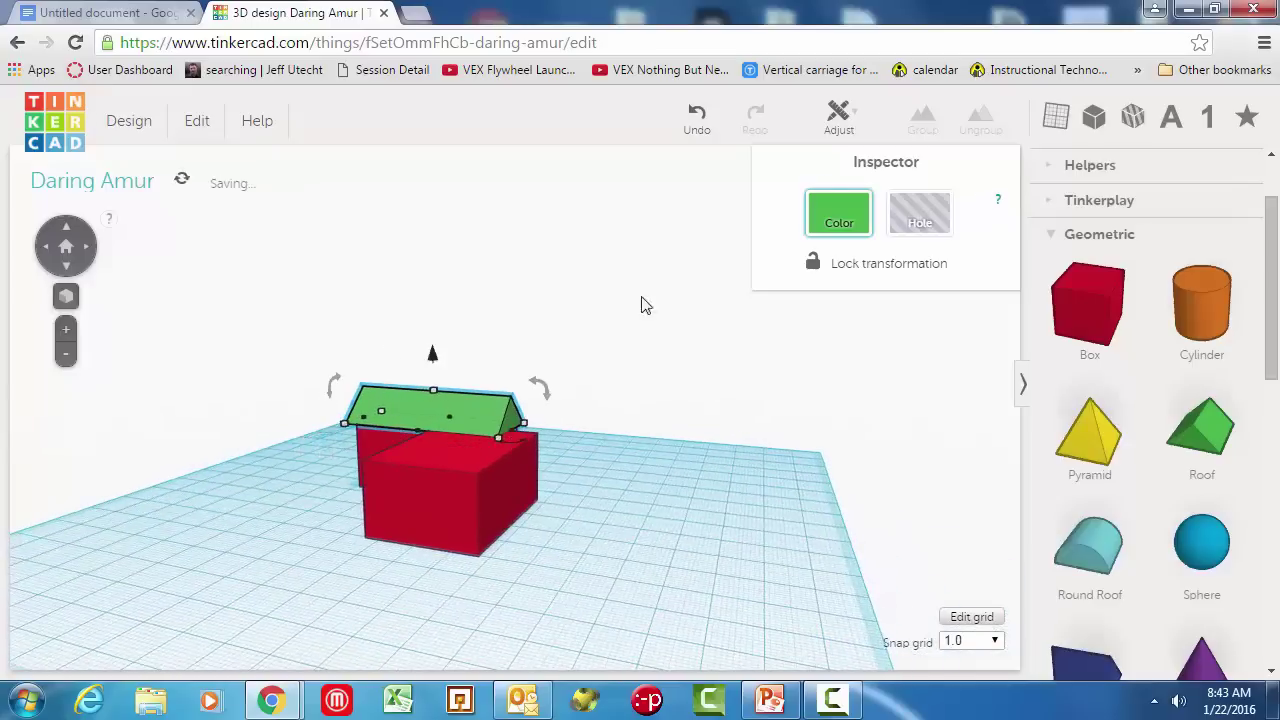
{"action": "left_click", "coordinate": [726, 443]}
Step: Group the roof with the first box into a house and position it next to the second box
{"action": "right_click_drag", "start_coordinate": [726, 443], "coordinate": [323, 490]}
{"action": "left_click_drag", "start_coordinate": [272, 436], "coordinate": [455, 583]}
{"action": "left_click", "coordinate": [921, 120]}
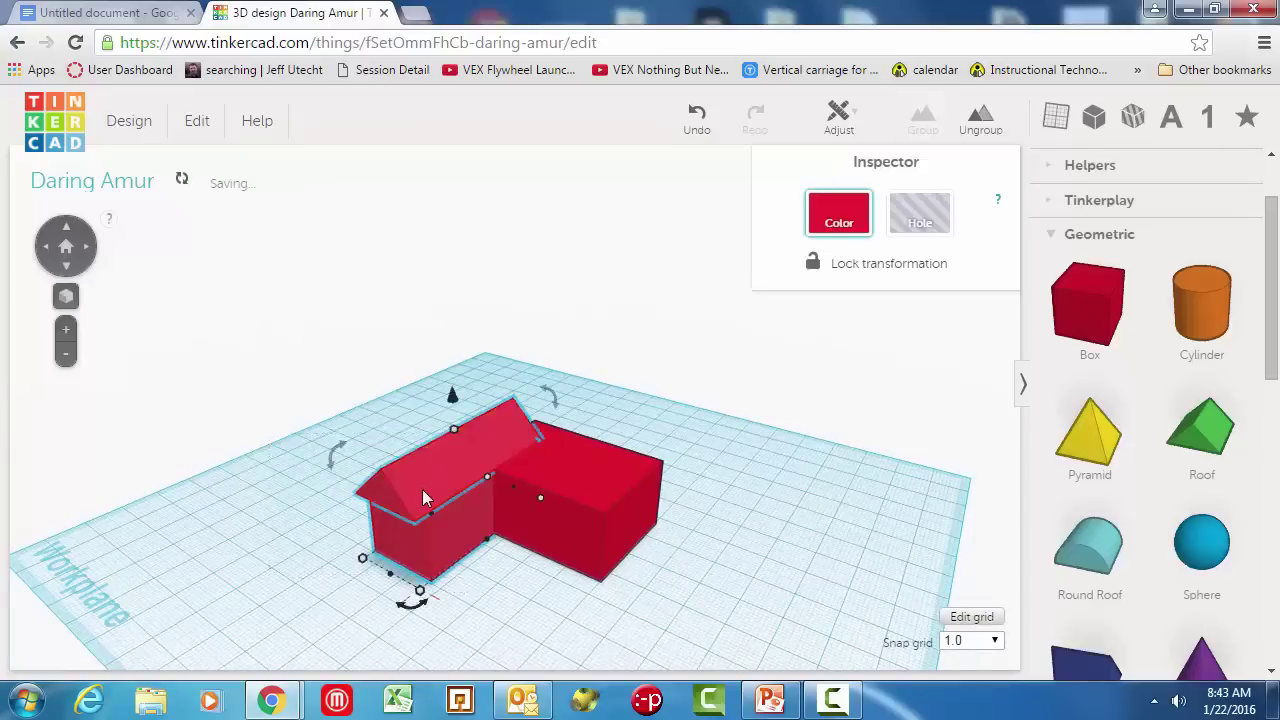
{"action": "left_click_drag", "start_coordinate": [423, 497], "coordinate": [423, 528]}
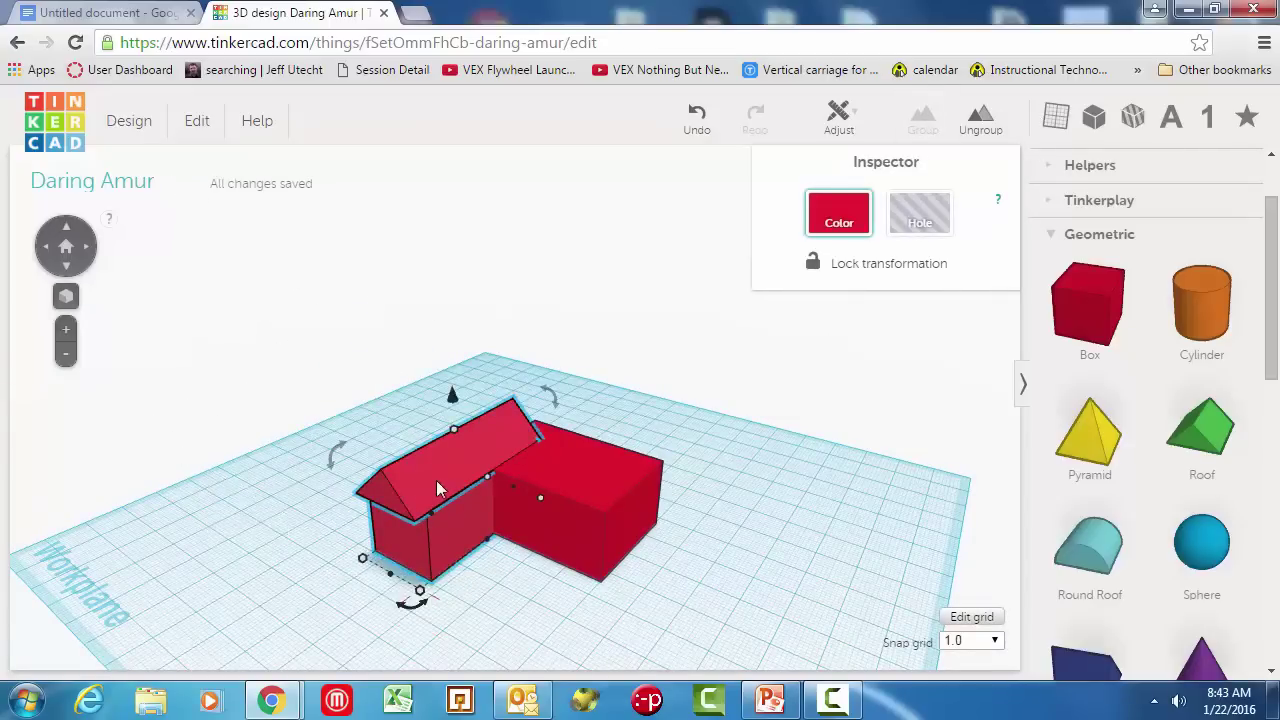
{"action": "mouse_move", "coordinate": [434, 482]}
{"action": "left_mouse_down"}
{"action": "mouse_move", "coordinate": [286, 331]}
{"action": "mouse_move", "coordinate": [337, 463]}
{"action": "mouse_move", "coordinate": [423, 474]}
{"action": "mouse_move", "coordinate": [417, 463]}
{"action": "left_mouse_up"}
Step: Place a cylinder near the house and rotate it 90 degrees onto its side
{"action": "left_click_drag", "start_coordinate": [1211, 303], "coordinate": [760, 588]}
{"action": "right_click_drag", "start_coordinate": [920, 594], "coordinate": [594, 494]}
{"action": "left_click_drag", "start_coordinate": [576, 472], "coordinate": [571, 600]}
Step: Push the cylinder into the second box and convert it to a hole
{"action": "mouse_move", "coordinate": [479, 487]}
{"action": "left_mouse_down"}
{"action": "mouse_move", "coordinate": [434, 467]}
{"action": "mouse_move", "coordinate": [457, 475]}
{"action": "left_mouse_up"}
{"action": "right_click_drag", "start_coordinate": [628, 516], "coordinate": [654, 543]}
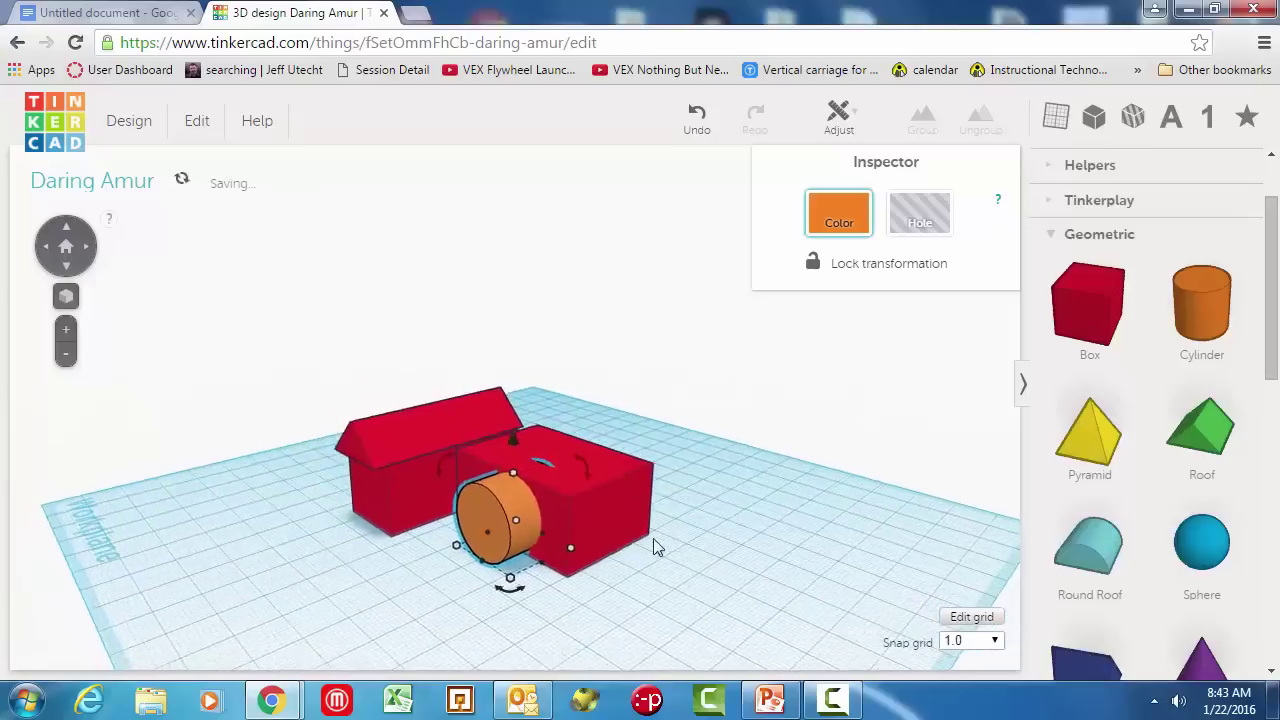
{"action": "left_click", "coordinate": [508, 499]}
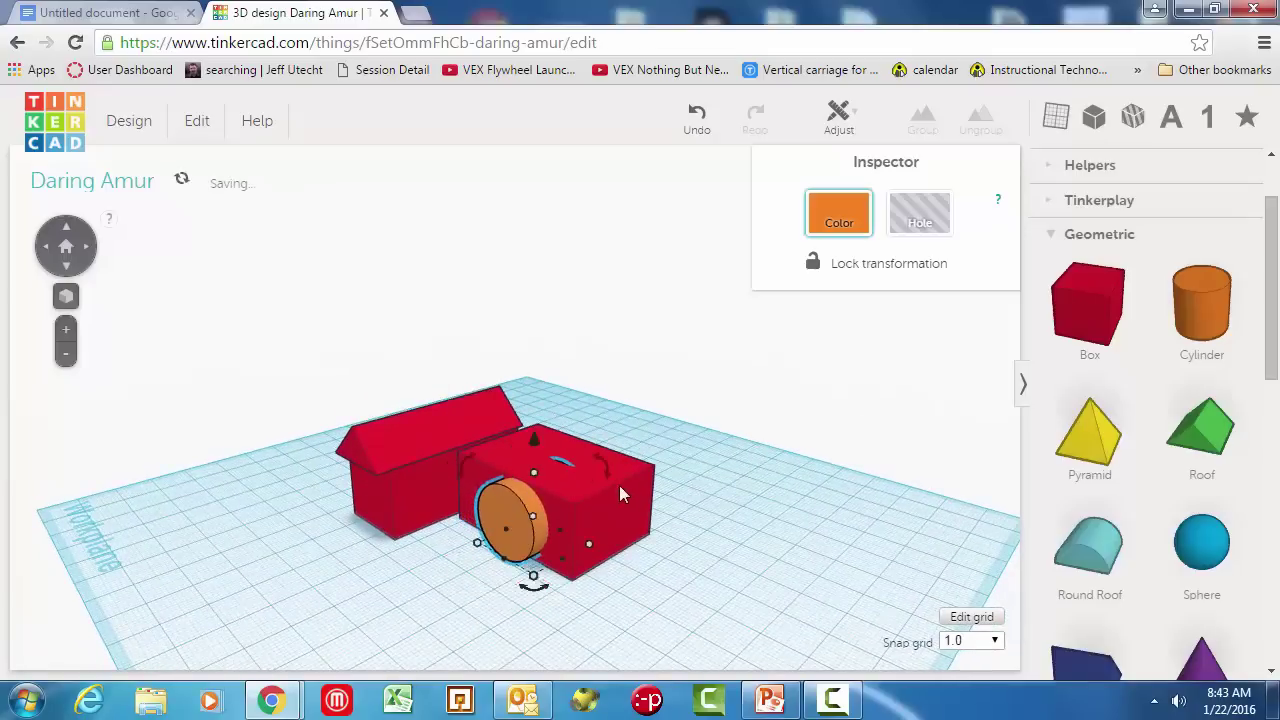
{"action": "left_click", "coordinate": [468, 423]}
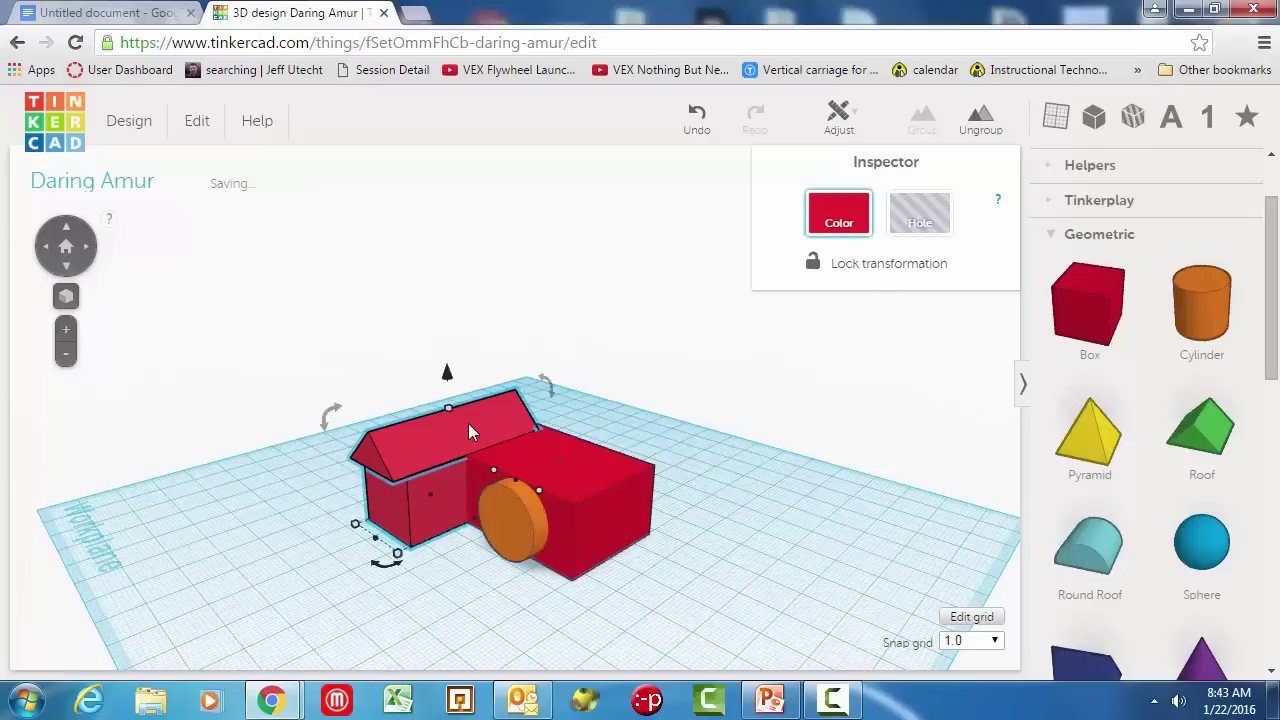
{"action": "left_click", "coordinate": [510, 537]}
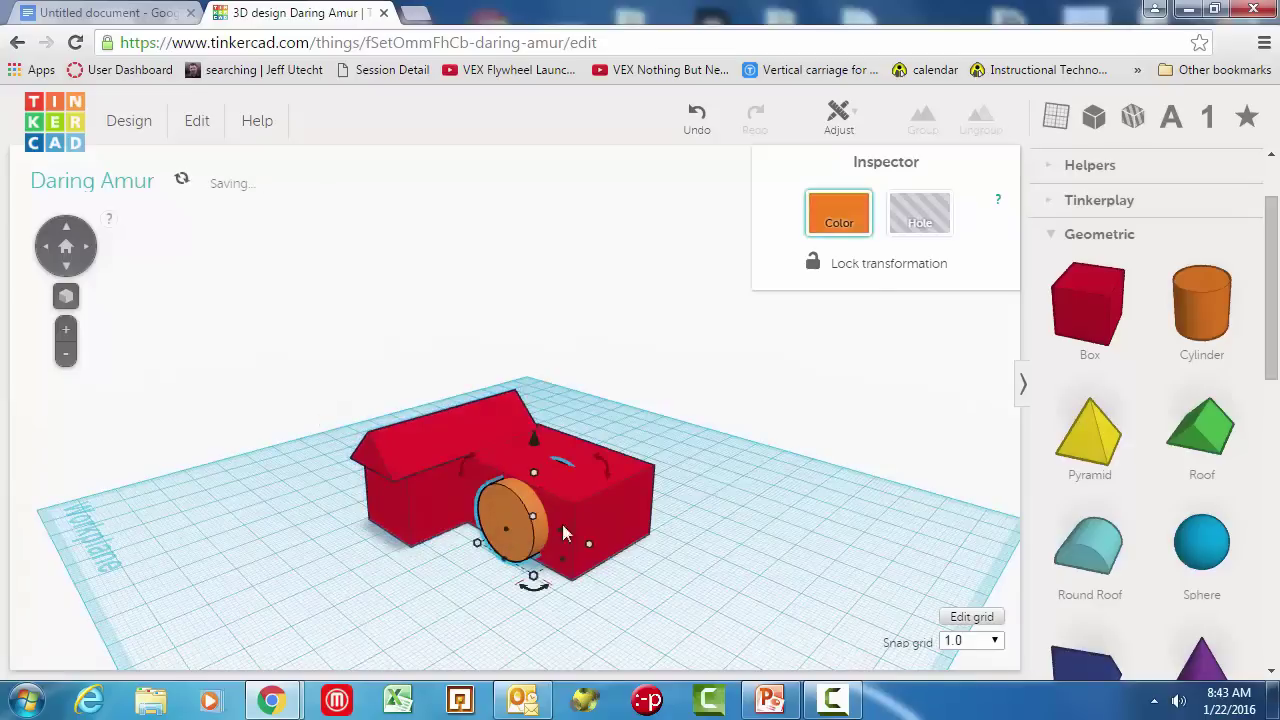
{"action": "left_click", "coordinate": [921, 220]}
Step: Group the garage box with the hole cylinder to cut a round tunnel, then view from the front
{"action": "left_click", "coordinate": [720, 515]}
{"action": "right_click_drag", "start_coordinate": [826, 569], "coordinate": [740, 446]}
{"action": "left_click_drag", "start_coordinate": [741, 443], "coordinate": [590, 570]}
{"action": "left_click", "coordinate": [921, 122]}
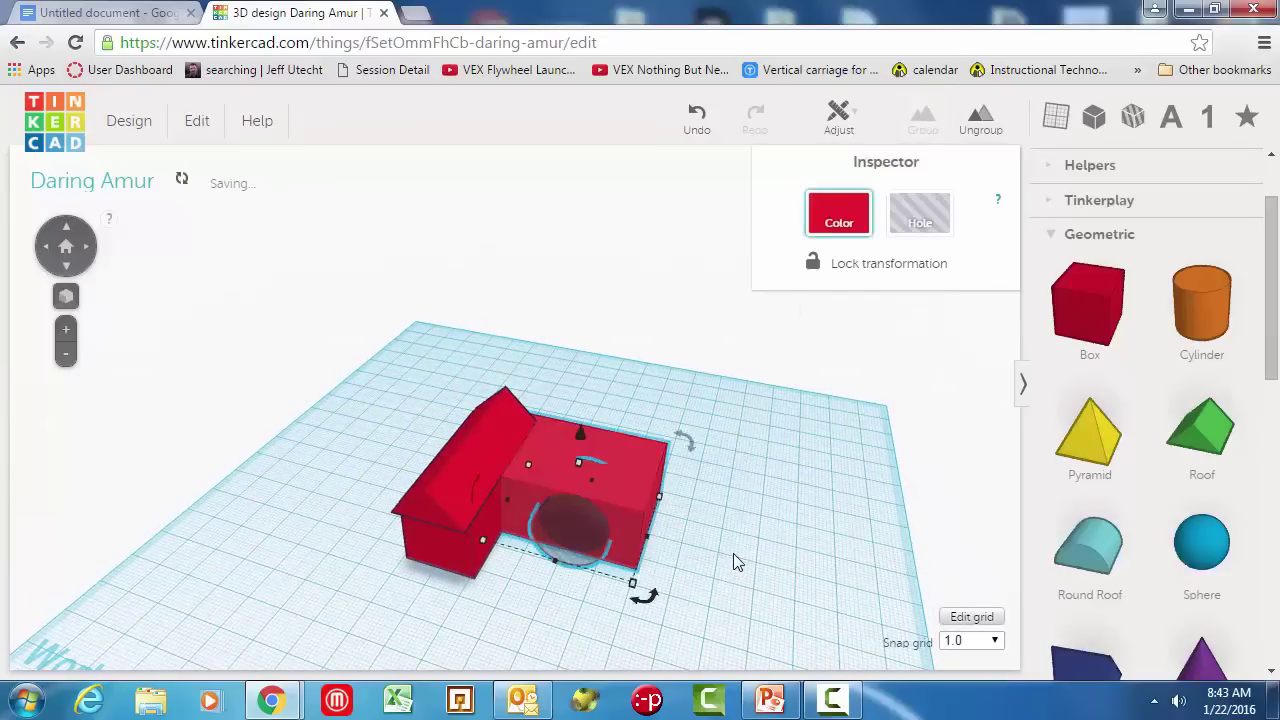
{"action": "left_click", "coordinate": [733, 563]}
{"action": "right_click_drag", "start_coordinate": [731, 560], "coordinate": [634, 471]}
{"action": "scroll", "coordinate": [750, 410], "scroll_direction": "up", "scroll_amount": 5}
{"action": "scroll", "coordinate": [755, 395], "scroll_direction": "down", "scroll_amount": 5}
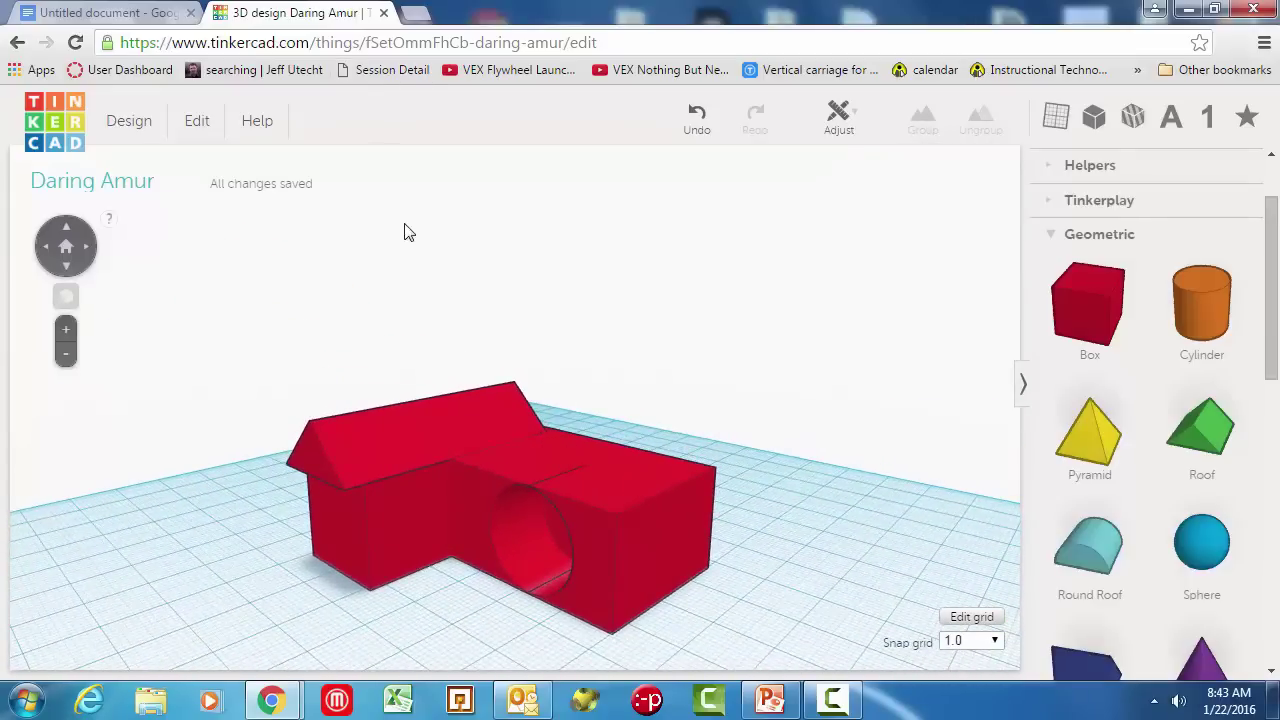